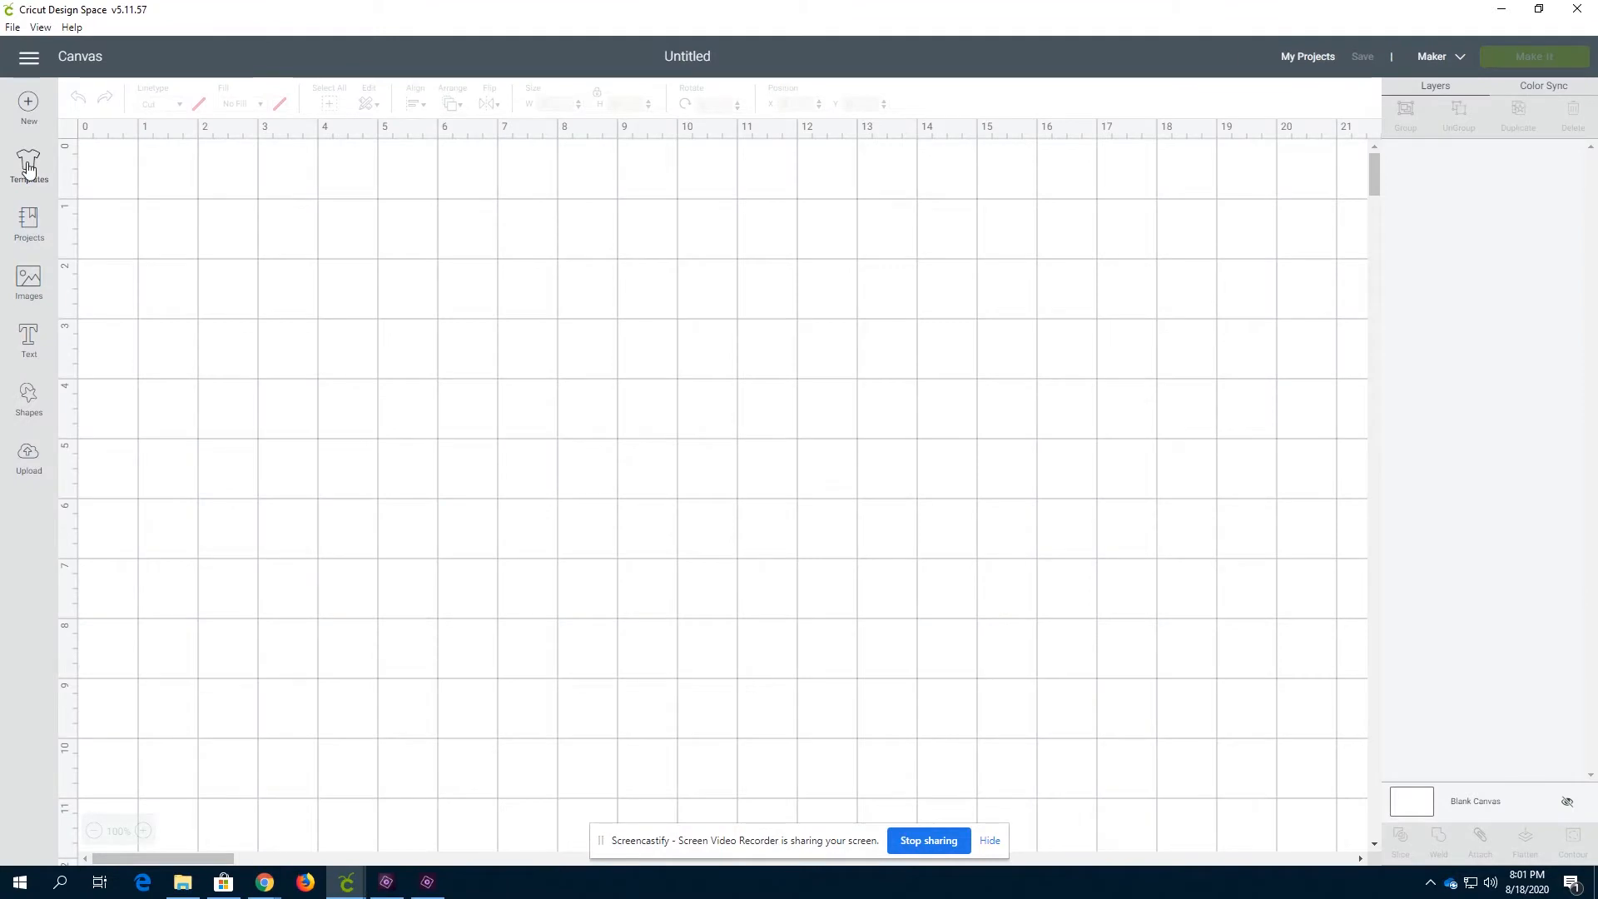
Browse the template gallery to review the available canvas templates
{"action": "left_click", "coordinate": [27, 167]}
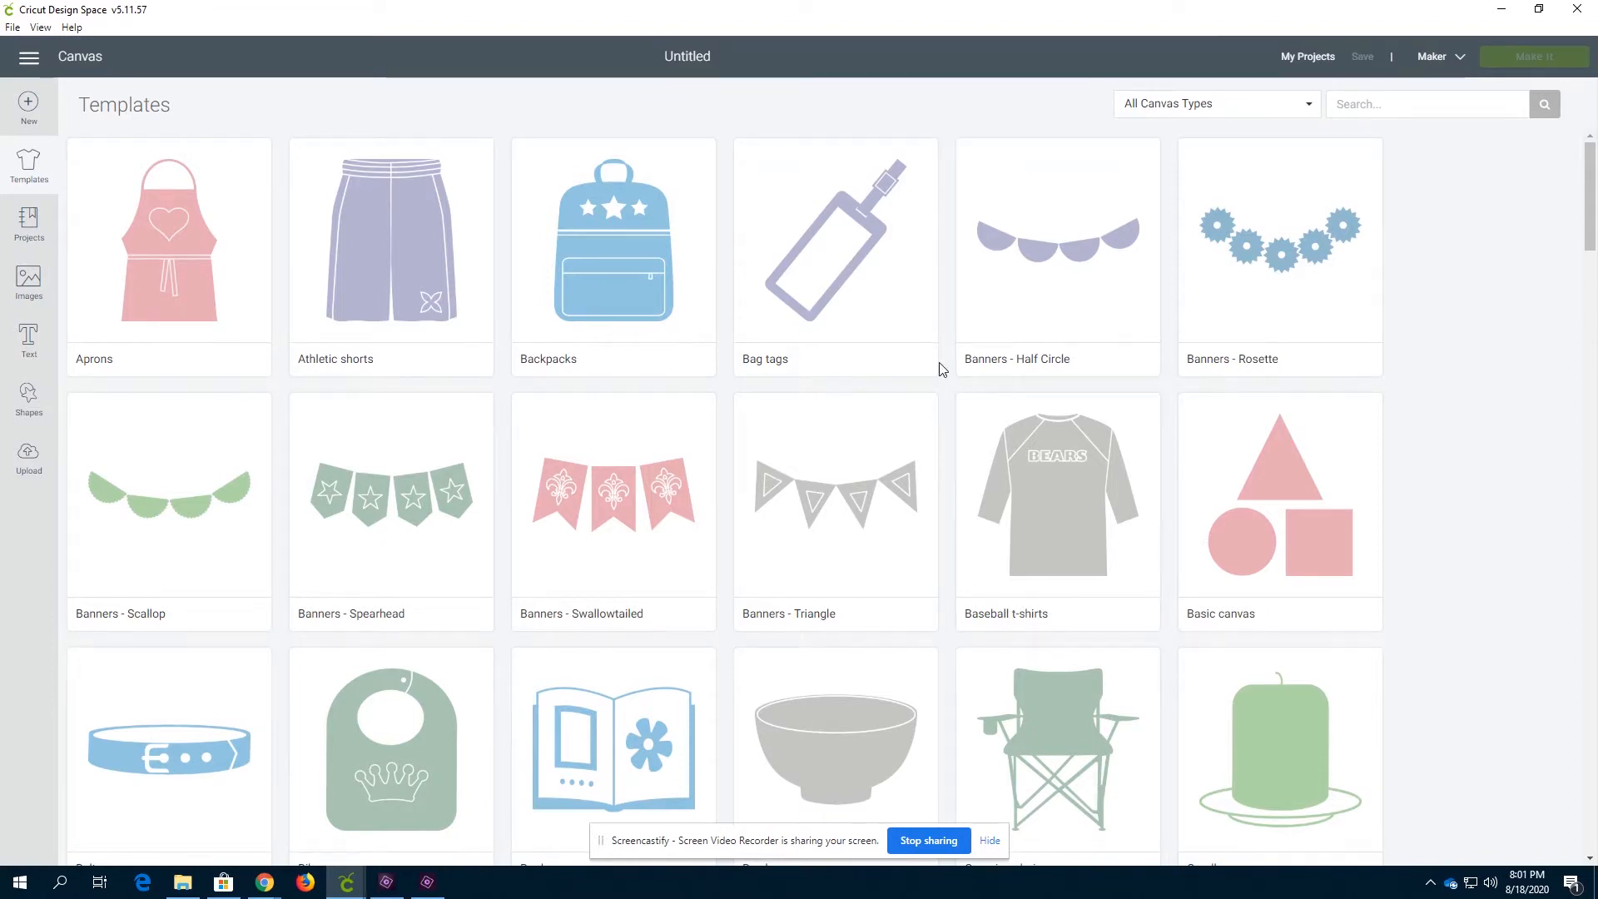
{"action": "scroll", "coordinate": [941, 369], "scroll_direction": "down", "scroll_amount": 2}
{"action": "scroll", "coordinate": [944, 369], "scroll_direction": "up", "scroll_amount": 2}
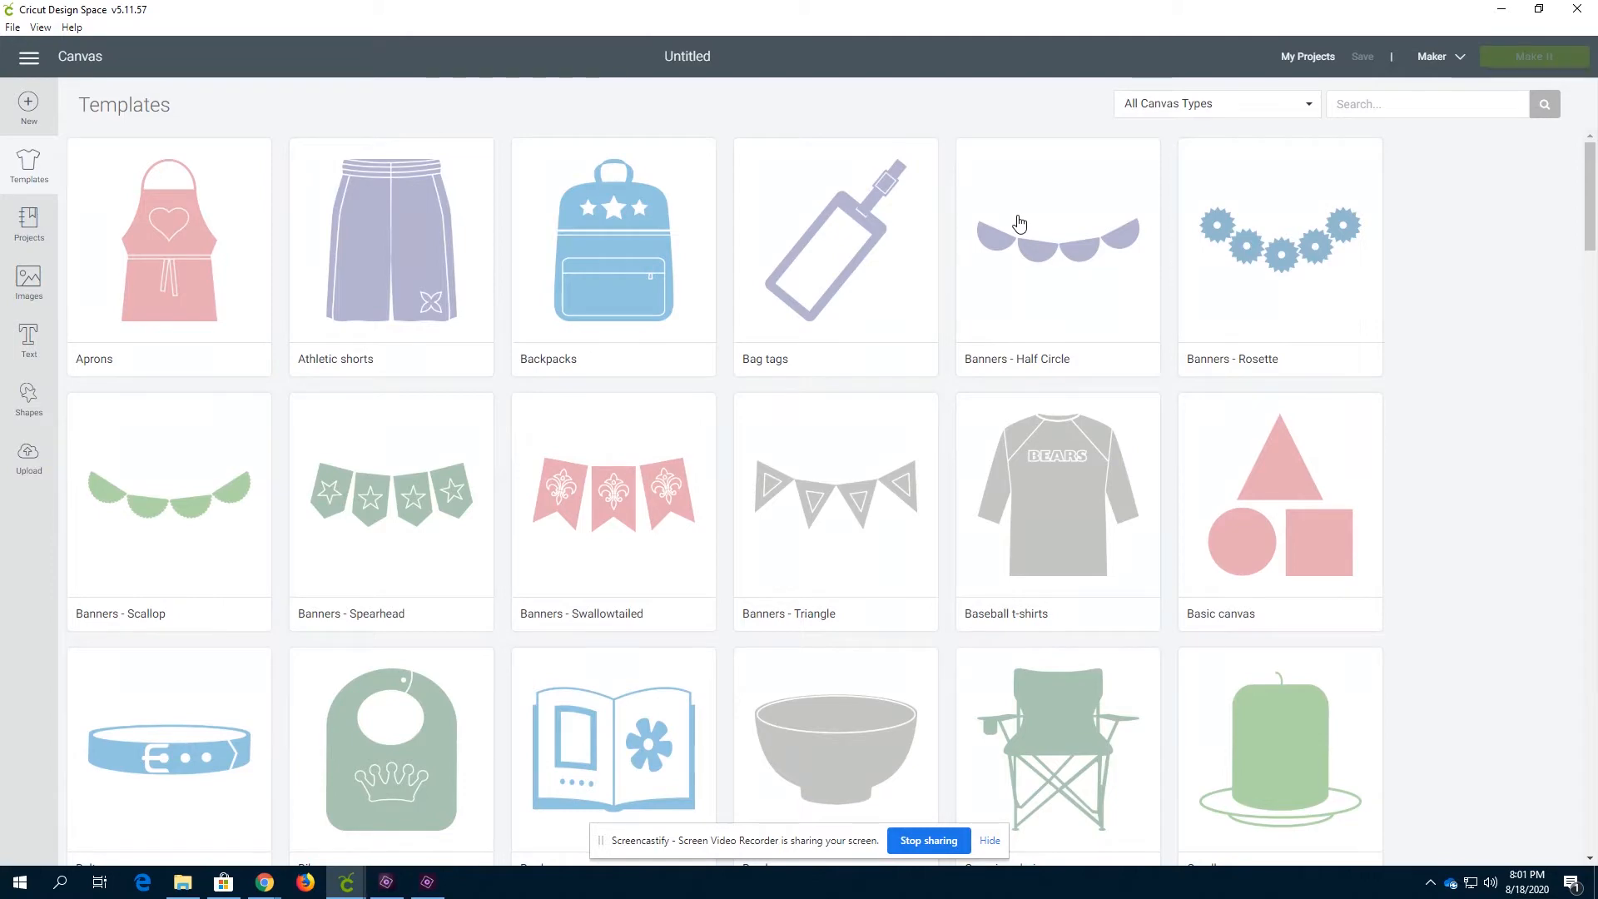
{"action": "scroll", "coordinate": [1022, 249], "scroll_direction": "down", "scroll_amount": 9}
{"action": "scroll", "coordinate": [885, 383], "scroll_direction": "down", "scroll_amount": 1}
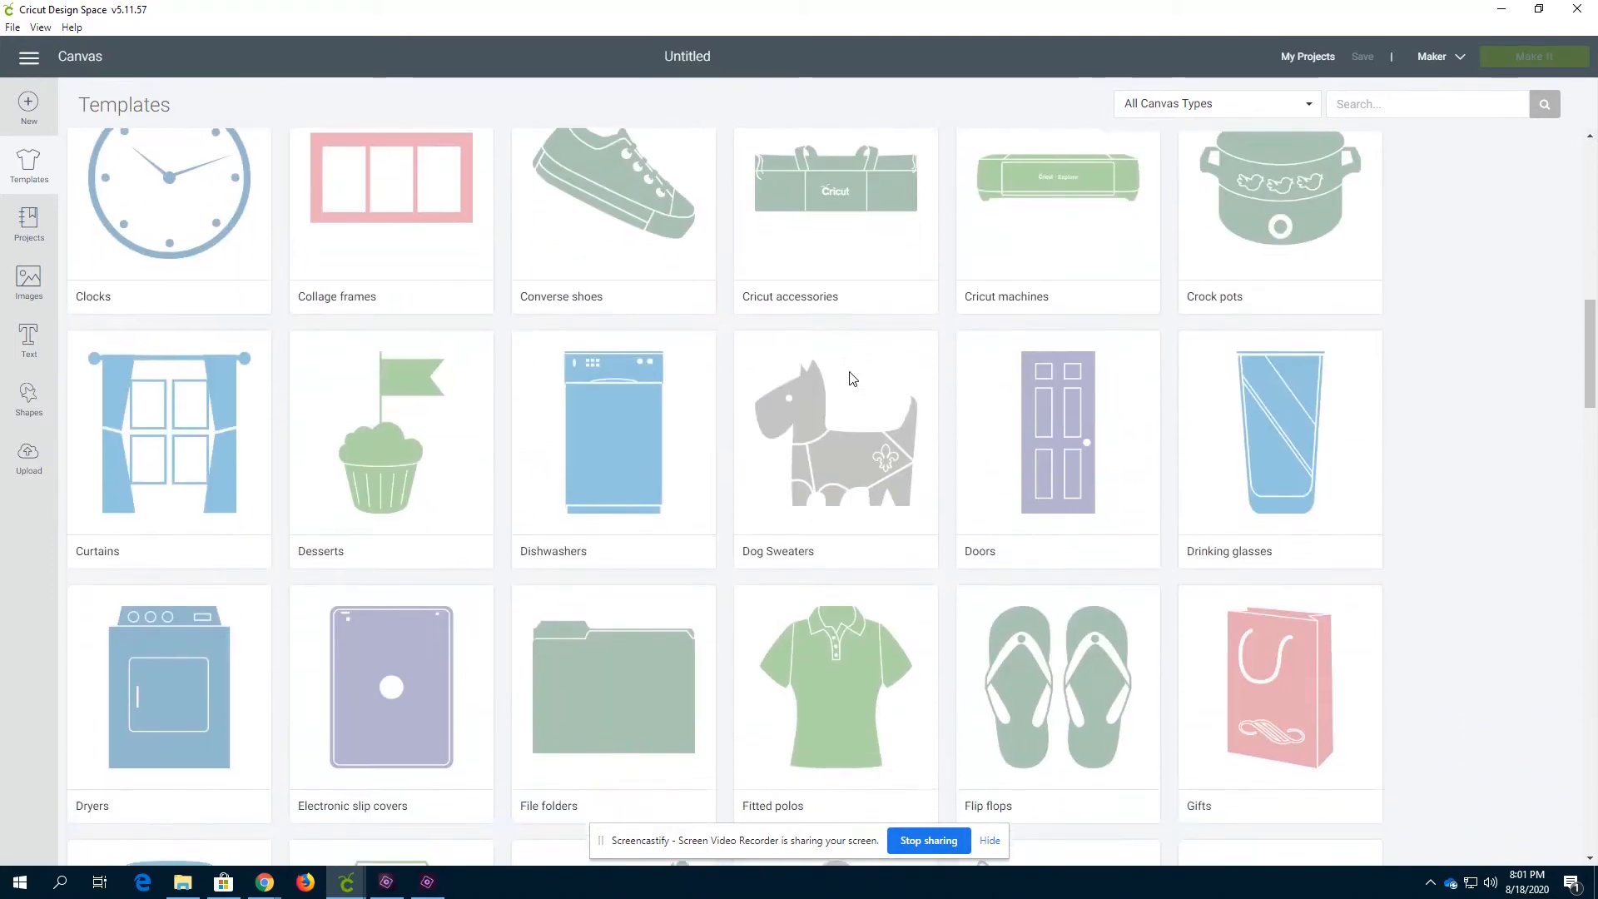
{"action": "scroll", "coordinate": [827, 403], "scroll_direction": "up", "scroll_amount": 5}
{"action": "scroll", "coordinate": [583, 391], "scroll_direction": "down", "scroll_amount": 3}
{"action": "scroll", "coordinate": [538, 395], "scroll_direction": "down", "scroll_amount": 8}
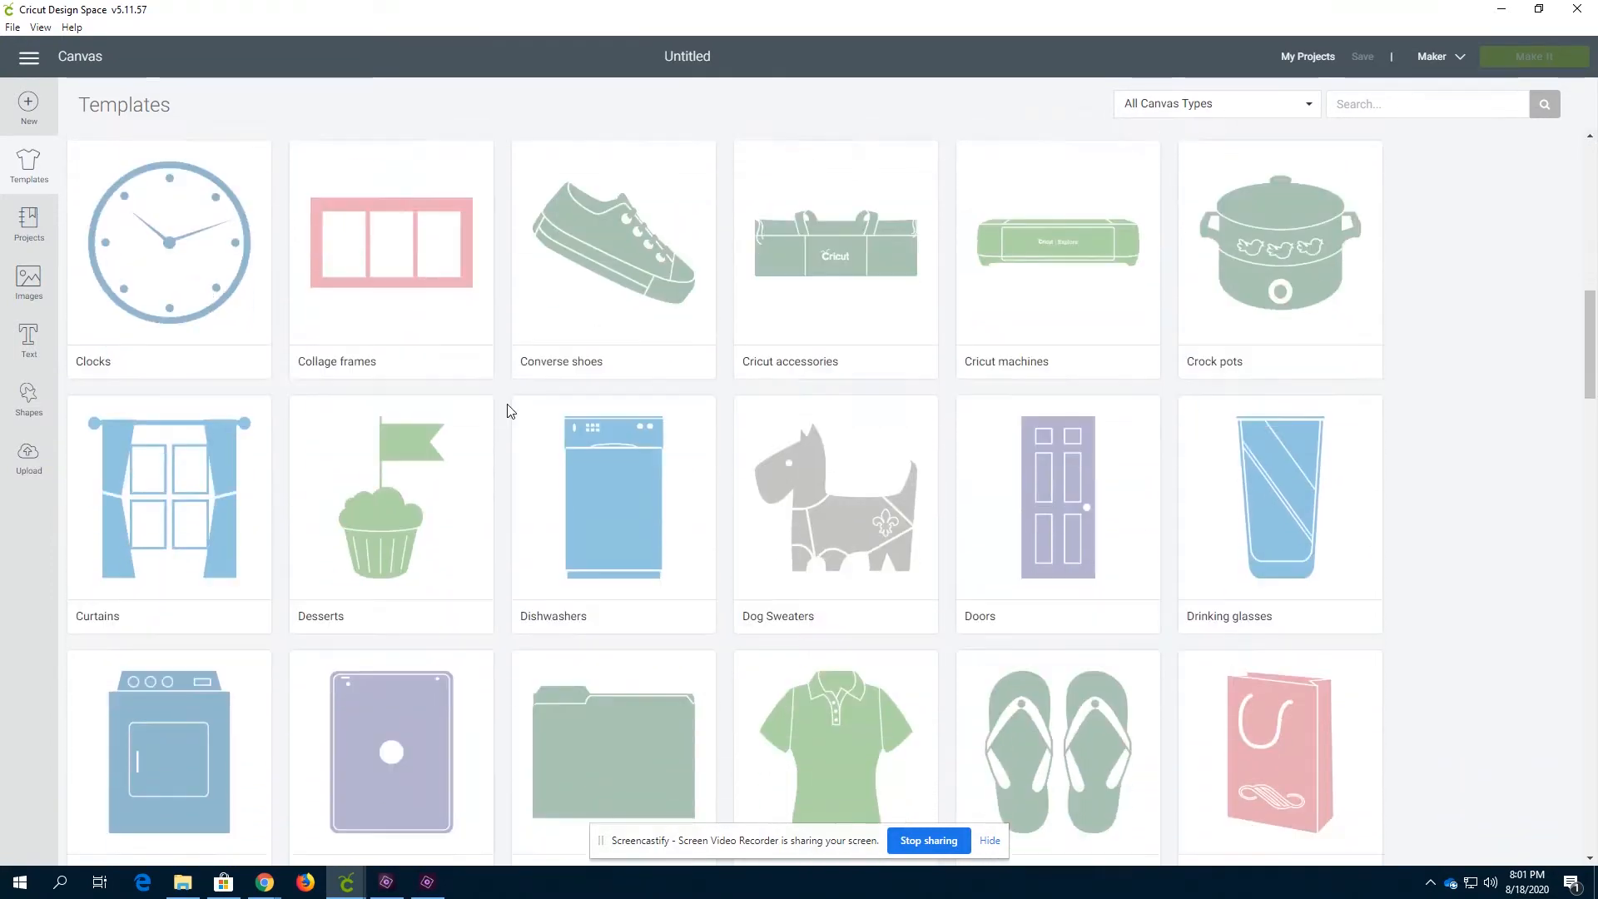
{"action": "scroll", "coordinate": [449, 643], "scroll_direction": "down", "scroll_amount": 8}
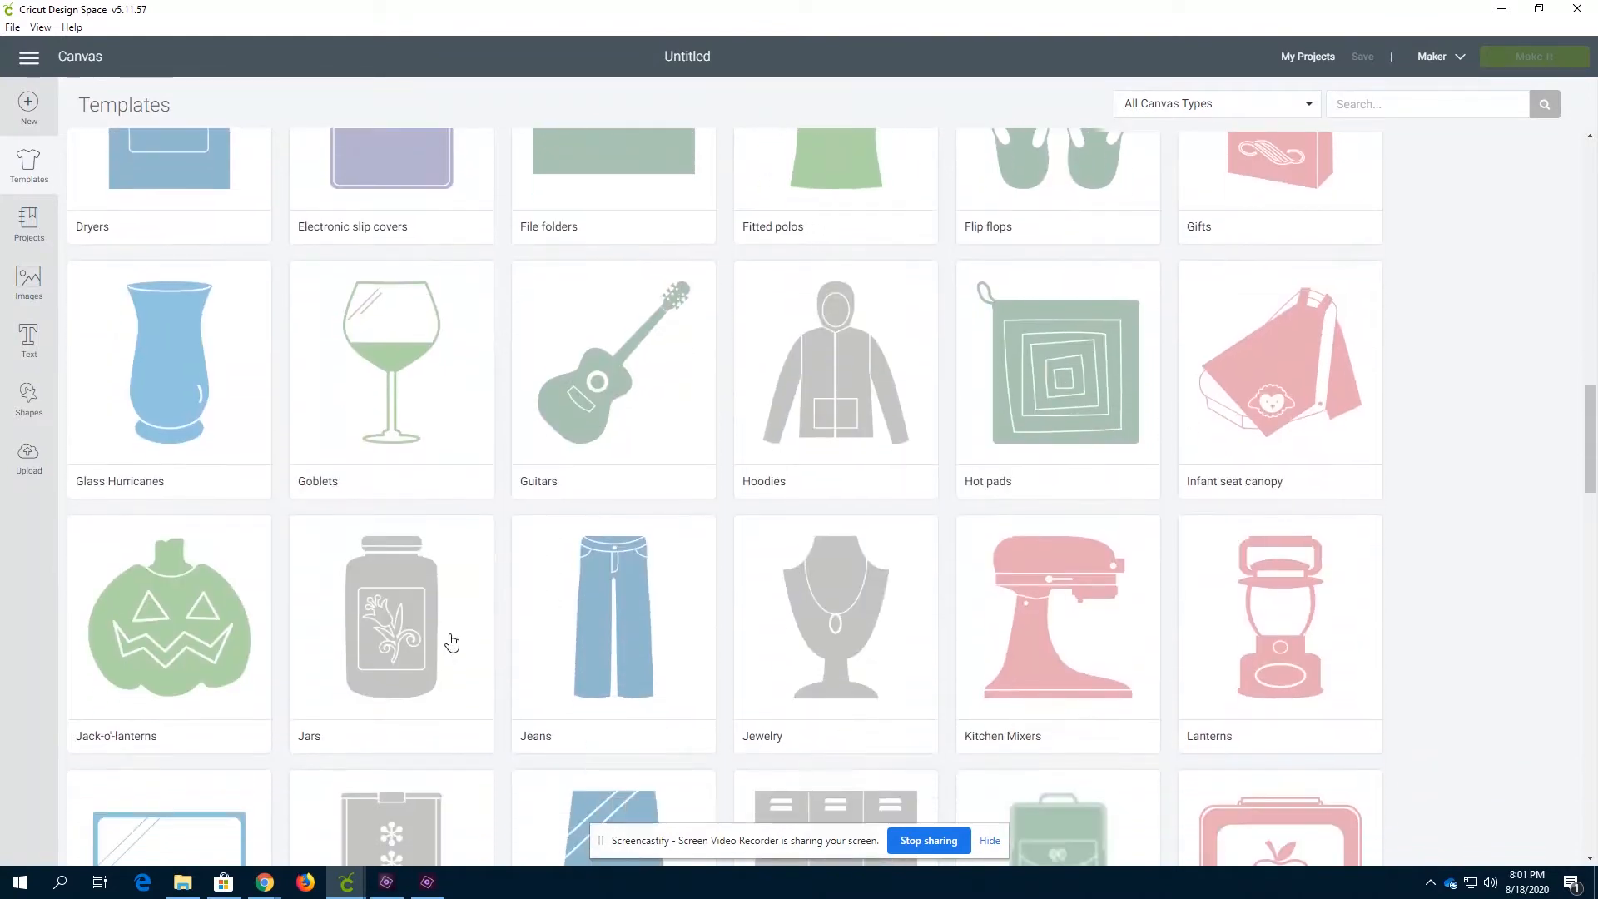
{"action": "scroll", "coordinate": [499, 599], "scroll_direction": "down", "scroll_amount": 6}
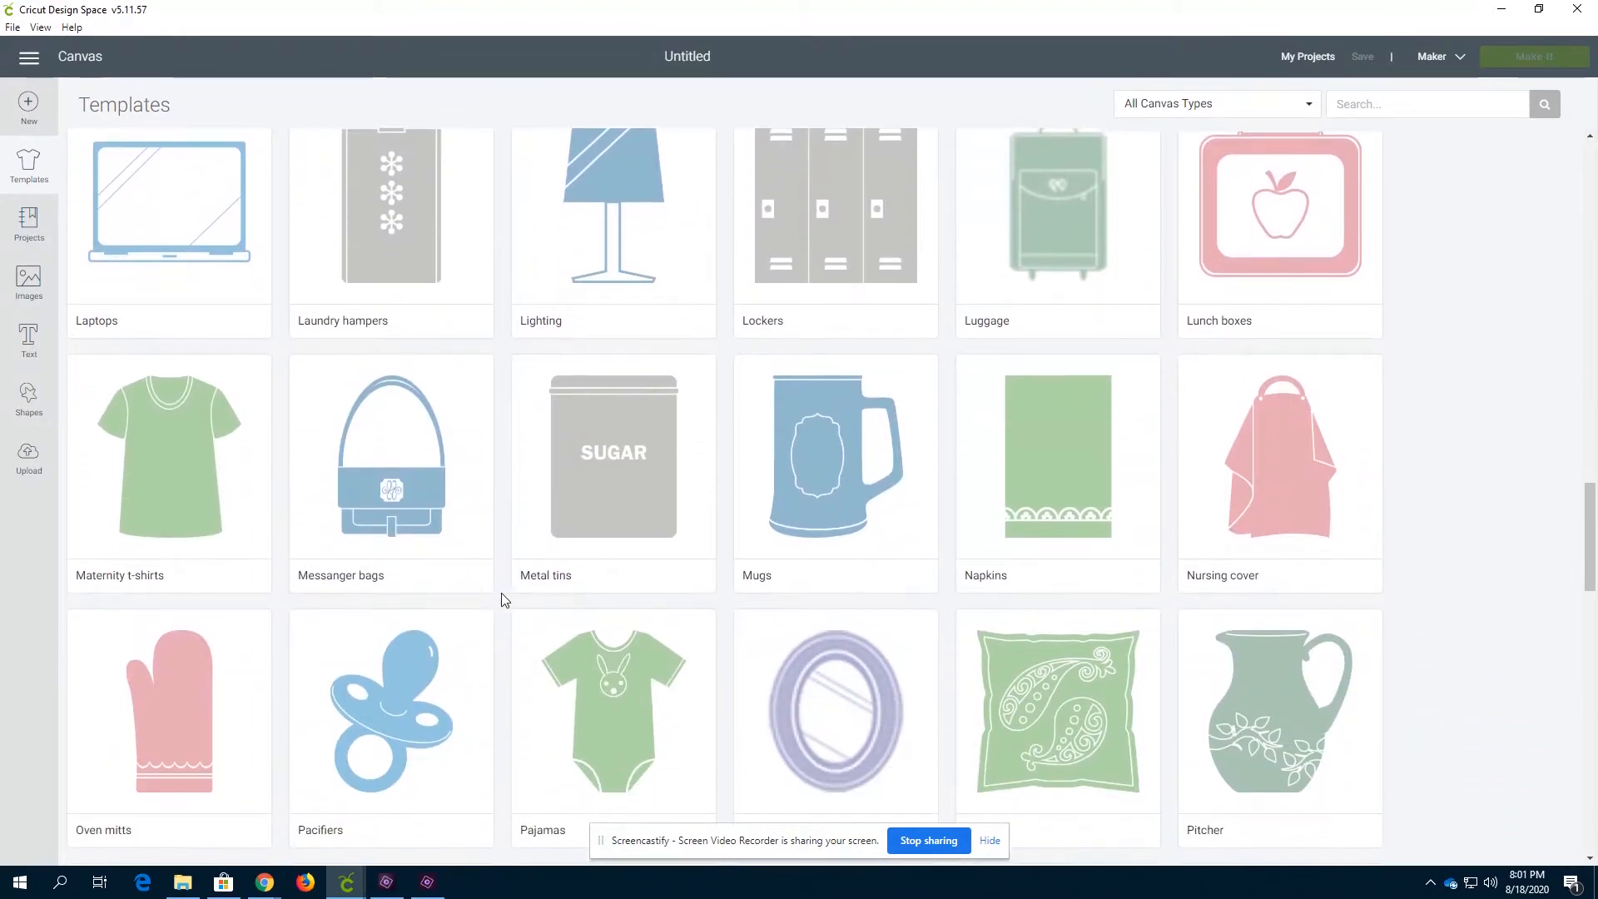
{"action": "scroll", "coordinate": [671, 635], "scroll_direction": "up", "scroll_amount": 14}
{"action": "scroll", "coordinate": [675, 633], "scroll_direction": "up", "scroll_amount": 15}
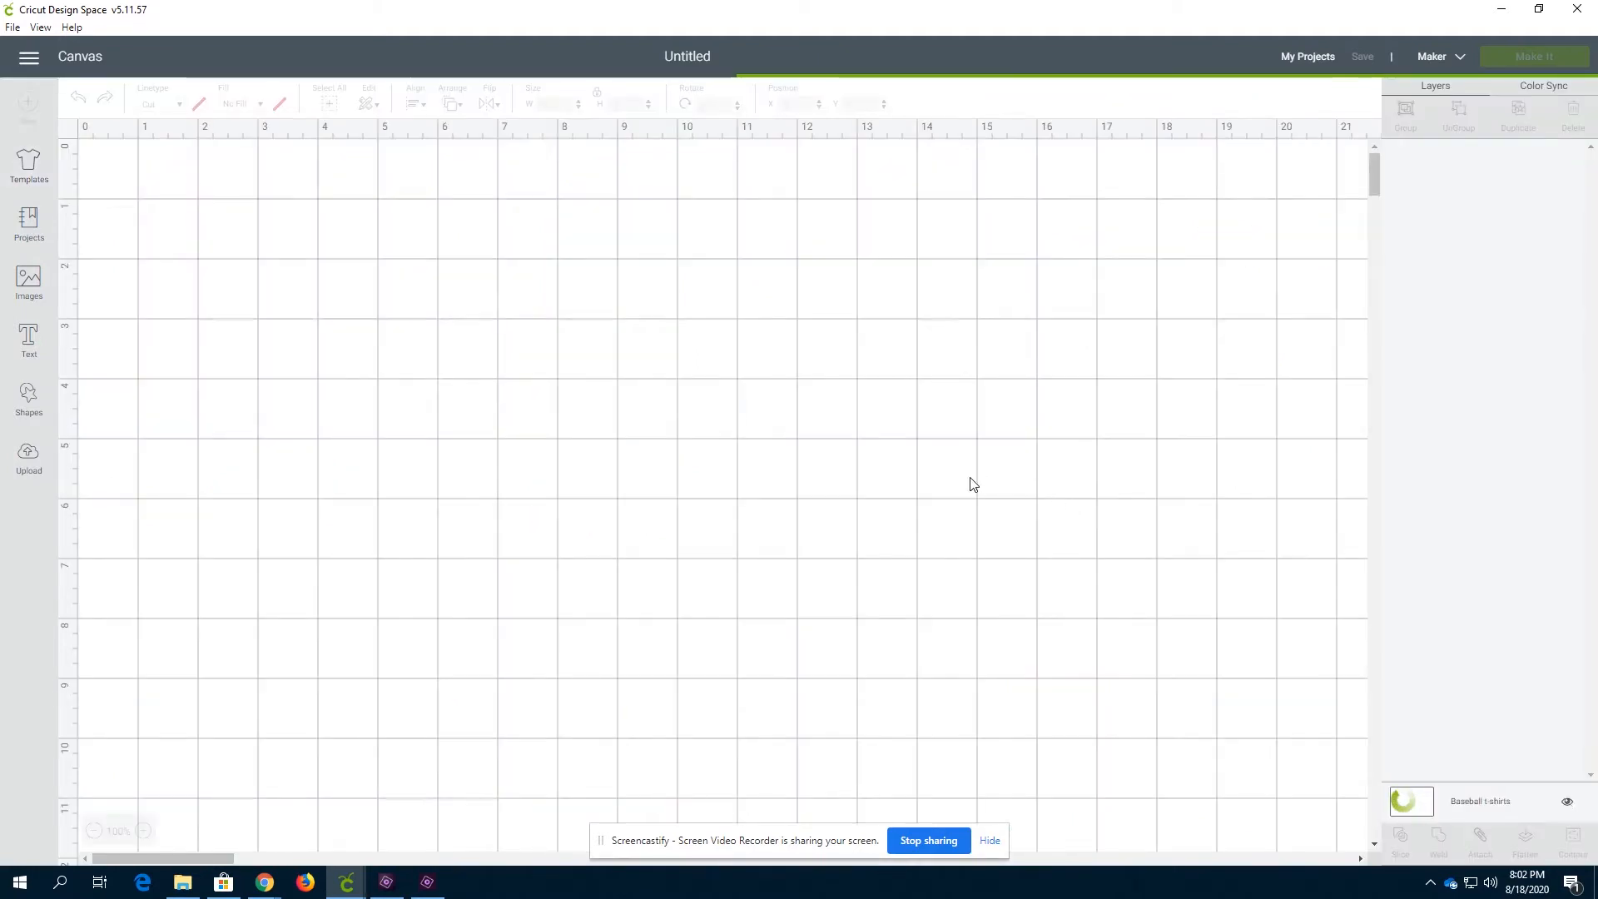
Apply the Baseball t-shirts template and set its type to Men 3/4 sleeve and size to Large
{"action": "left_click", "coordinate": [28, 171]}
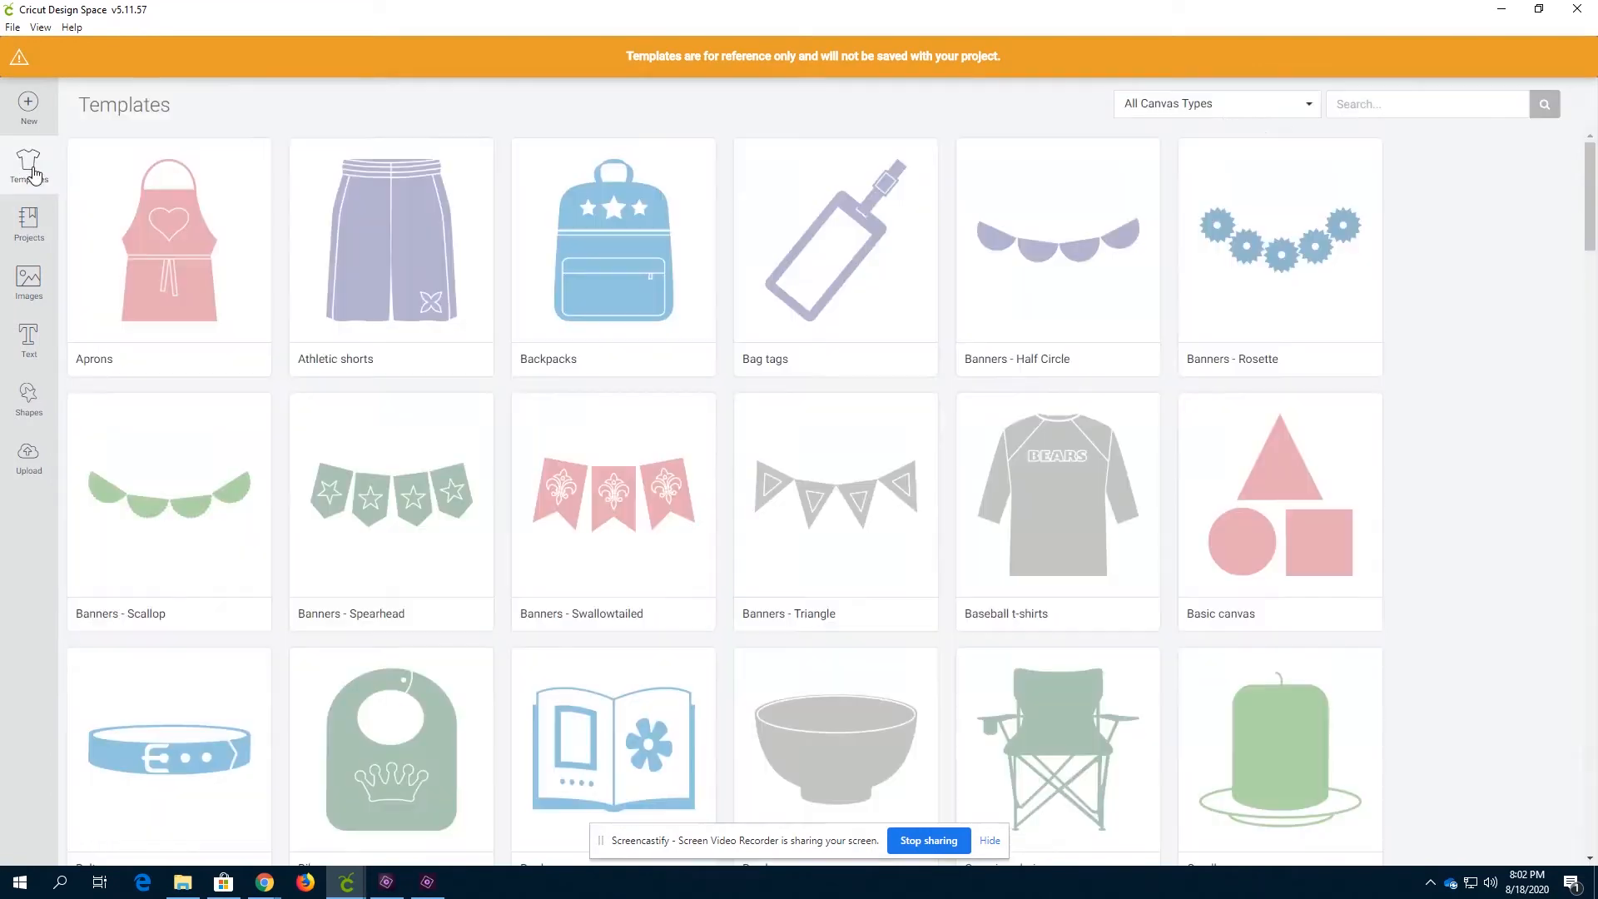
{"action": "left_click", "coordinate": [1038, 505]}
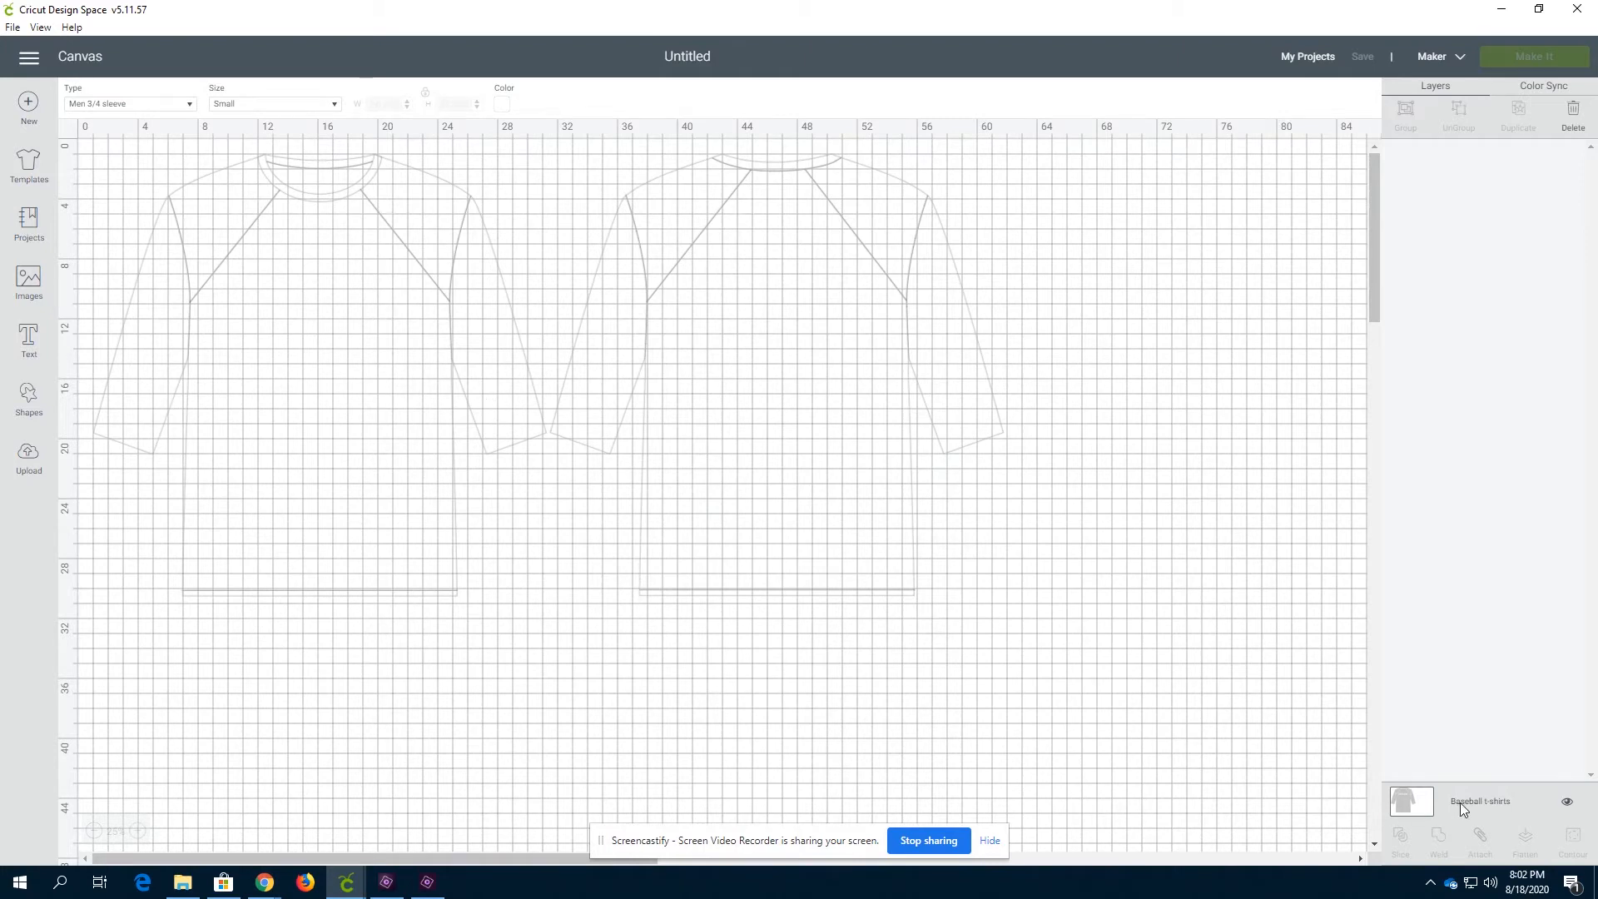
{"action": "left_click", "coordinate": [114, 105]}
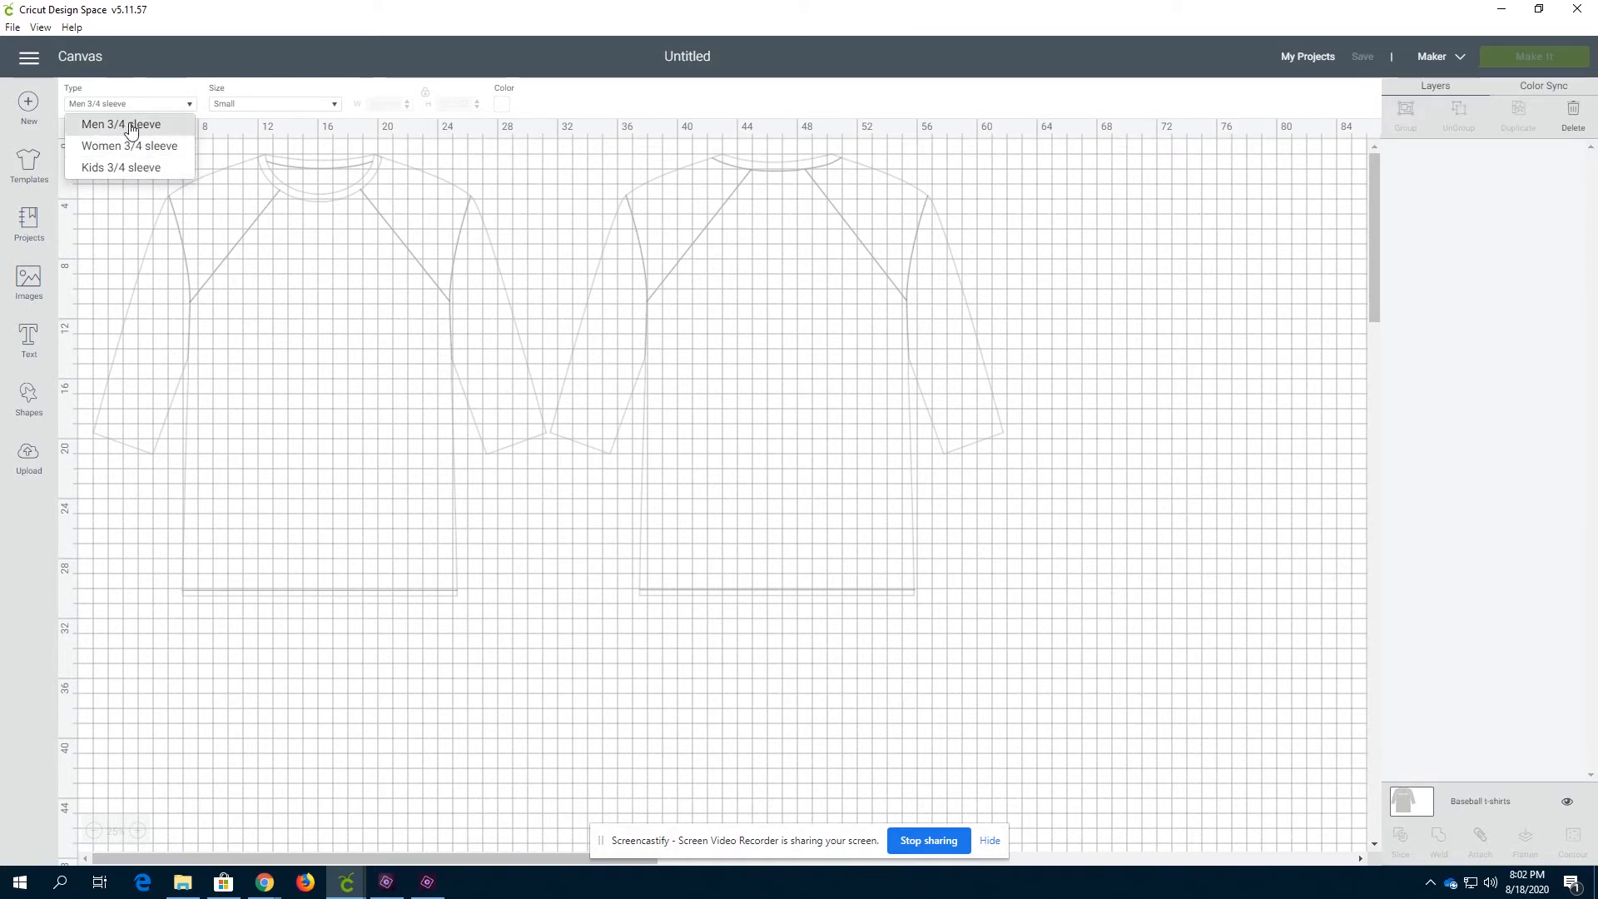
{"action": "left_click", "coordinate": [130, 125]}
{"action": "left_click", "coordinate": [280, 109]}
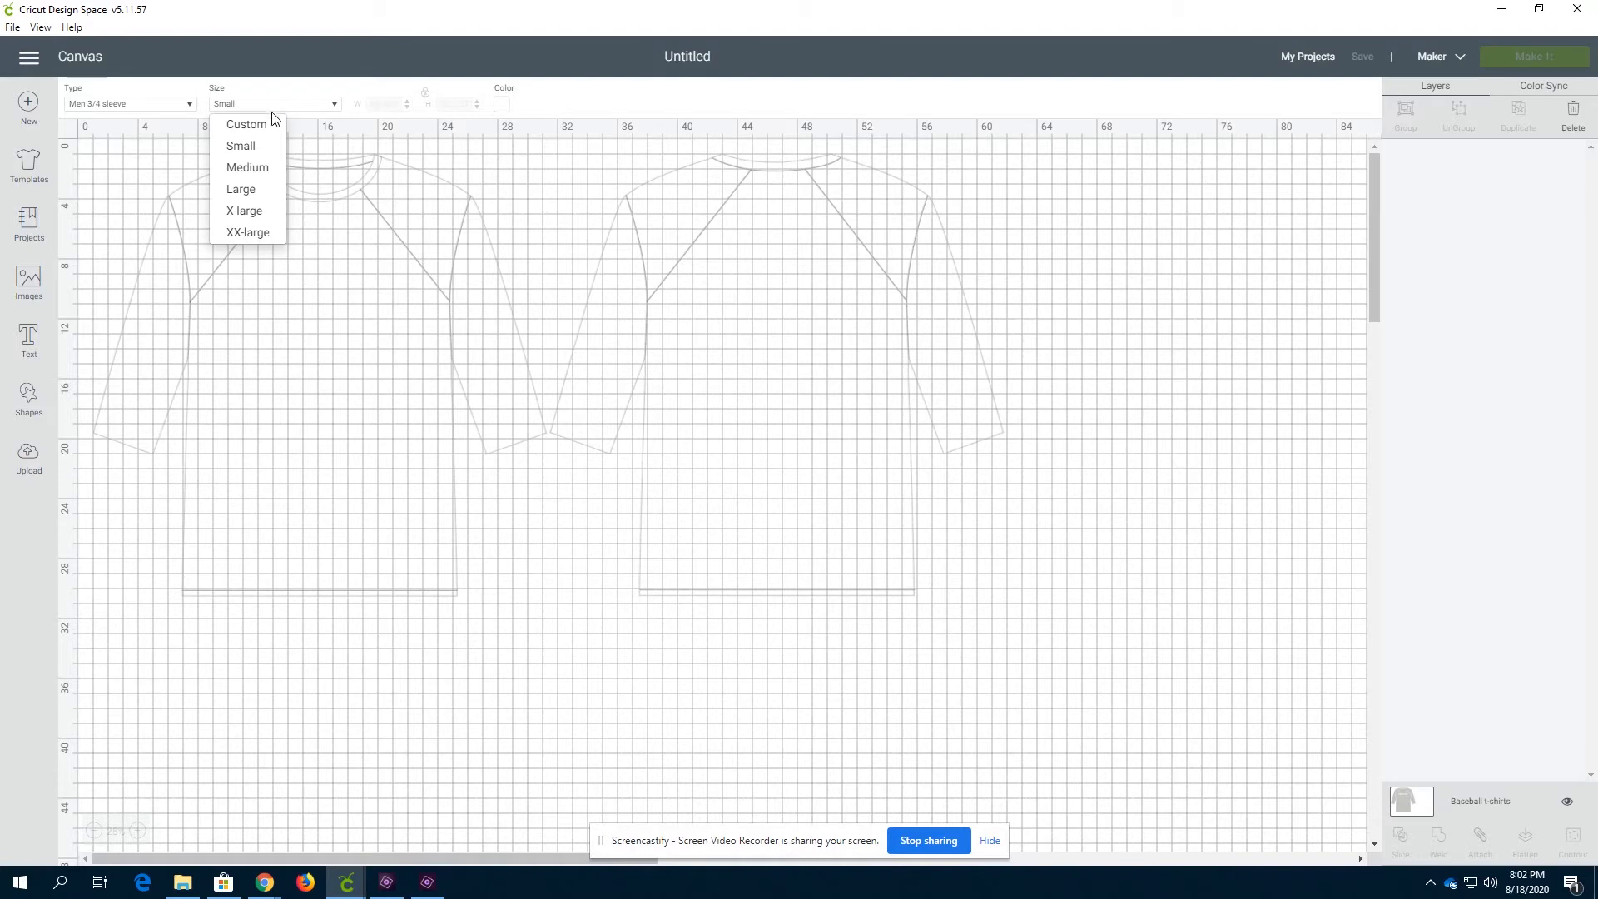
{"action": "left_click", "coordinate": [247, 192]}
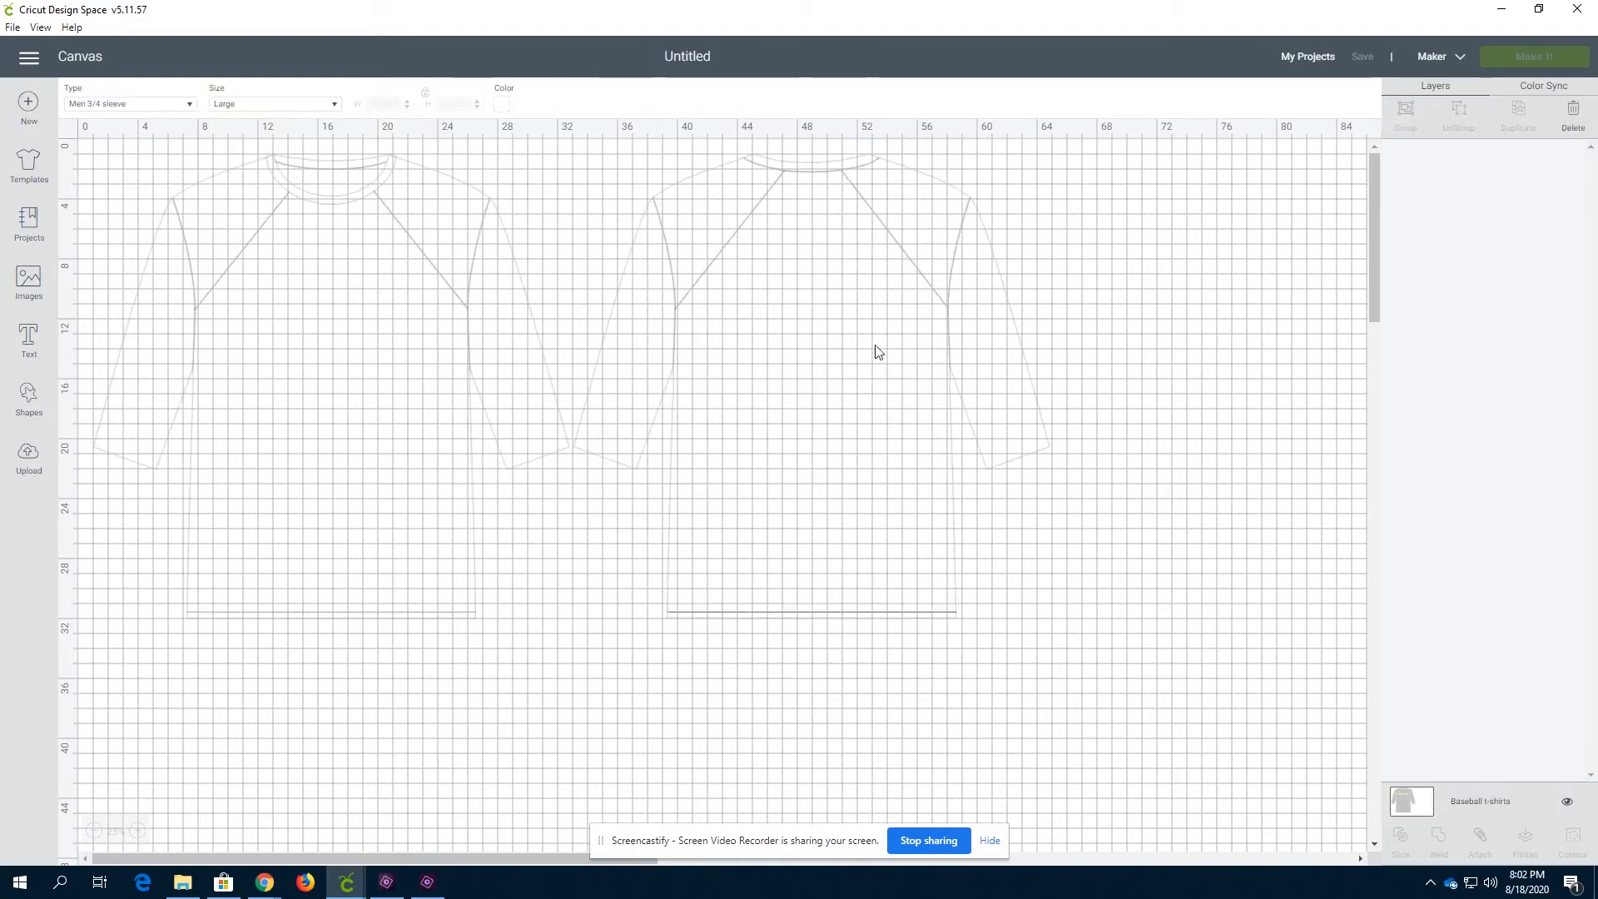
Select the shirt template and set its size to Custom with a width of 70
{"action": "left_click", "coordinate": [631, 323]}
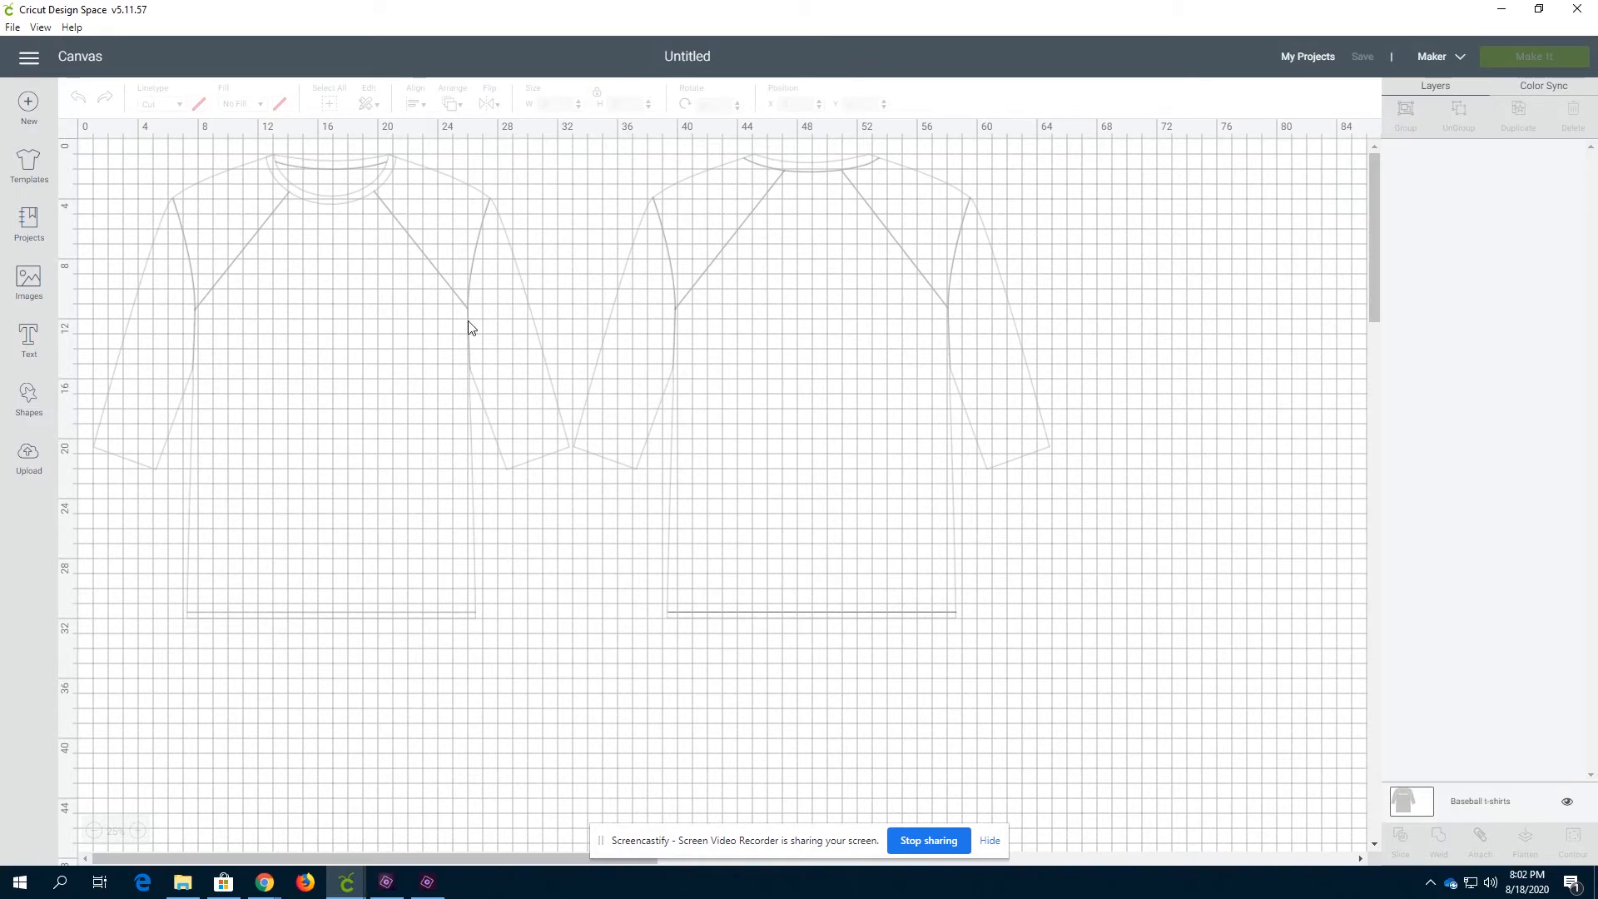
{"action": "left_click", "coordinate": [1459, 801]}
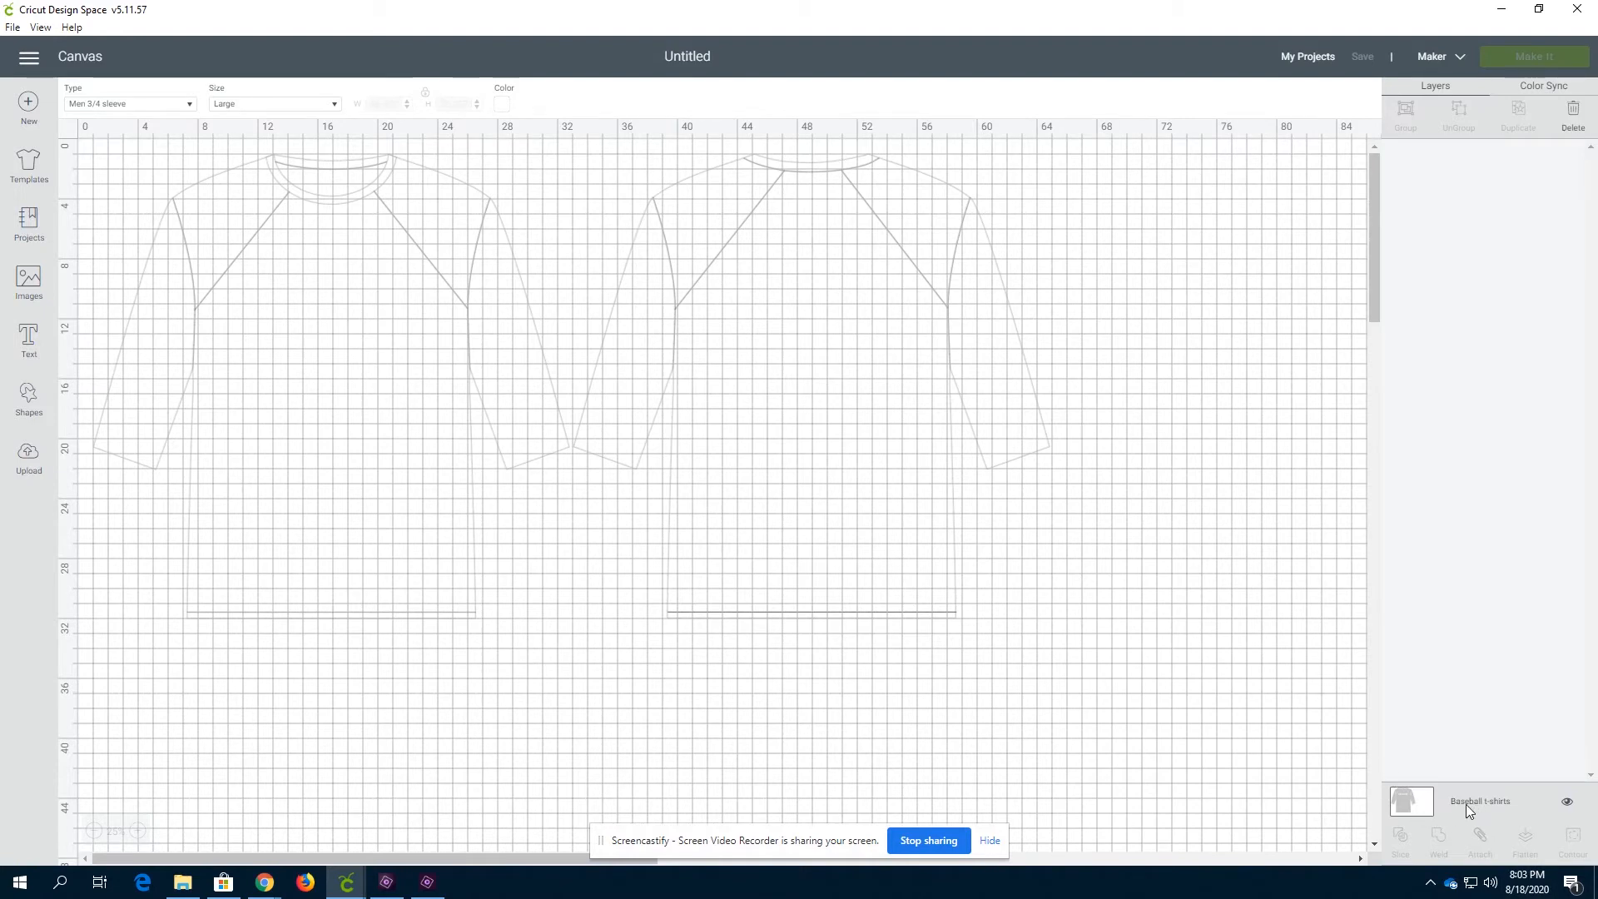
{"action": "left_click", "coordinate": [331, 104]}
{"action": "left_click", "coordinate": [333, 105]}
{"action": "left_click", "coordinate": [332, 106]}
{"action": "left_click", "coordinate": [263, 127]}
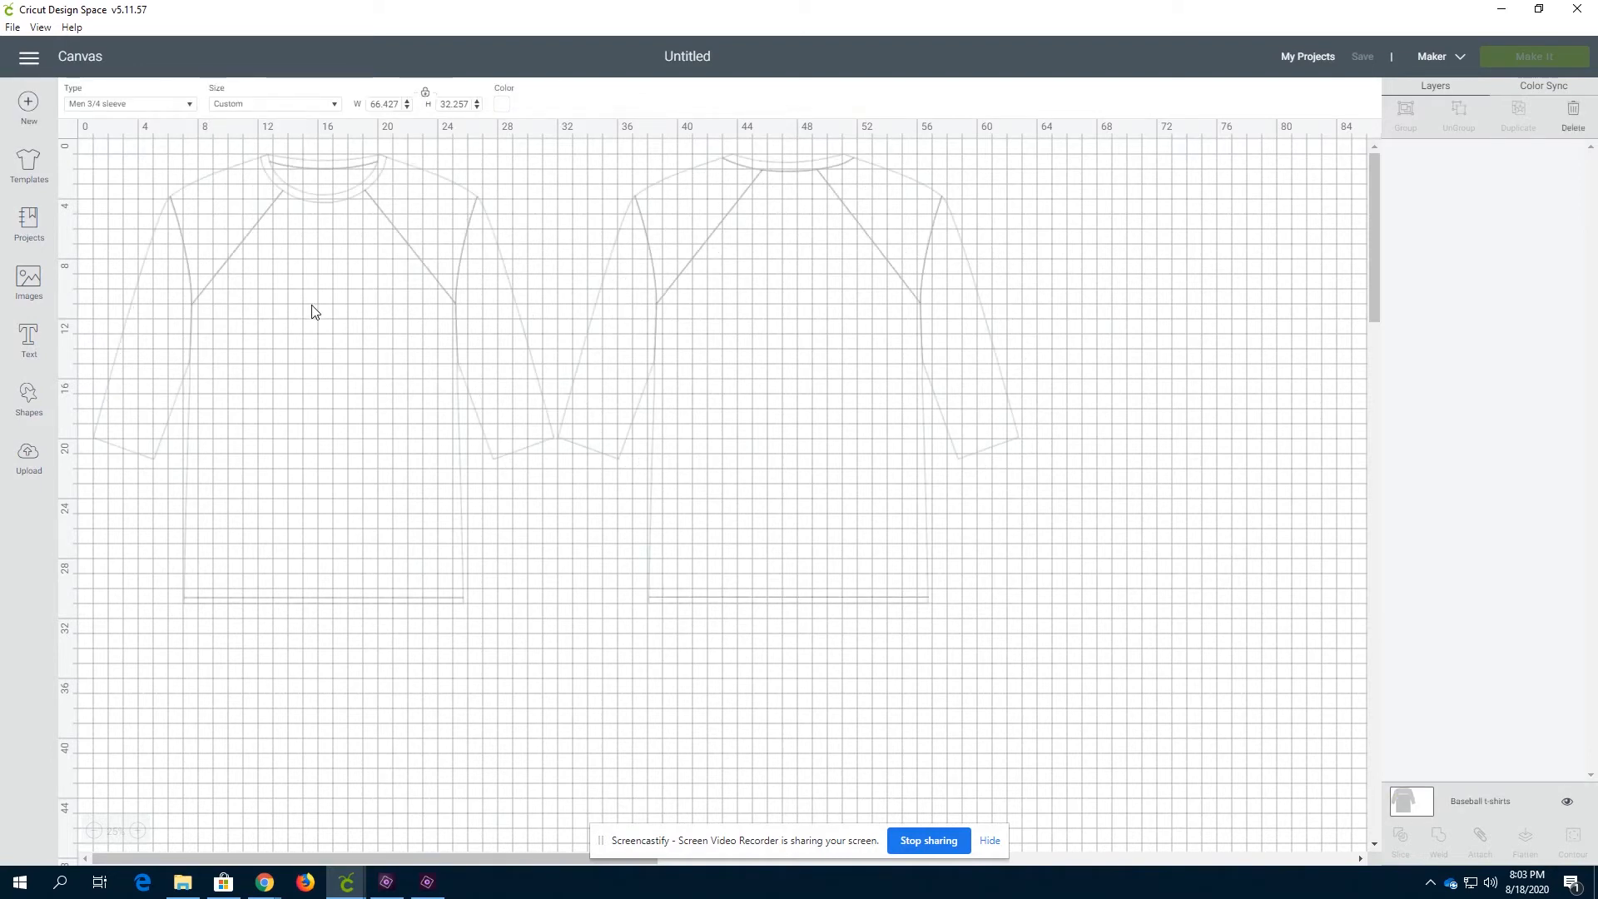
{"action": "left_click", "coordinate": [400, 103]}
{"action": "type", "text": "70"}
{"action": "key", "text": "Return"}
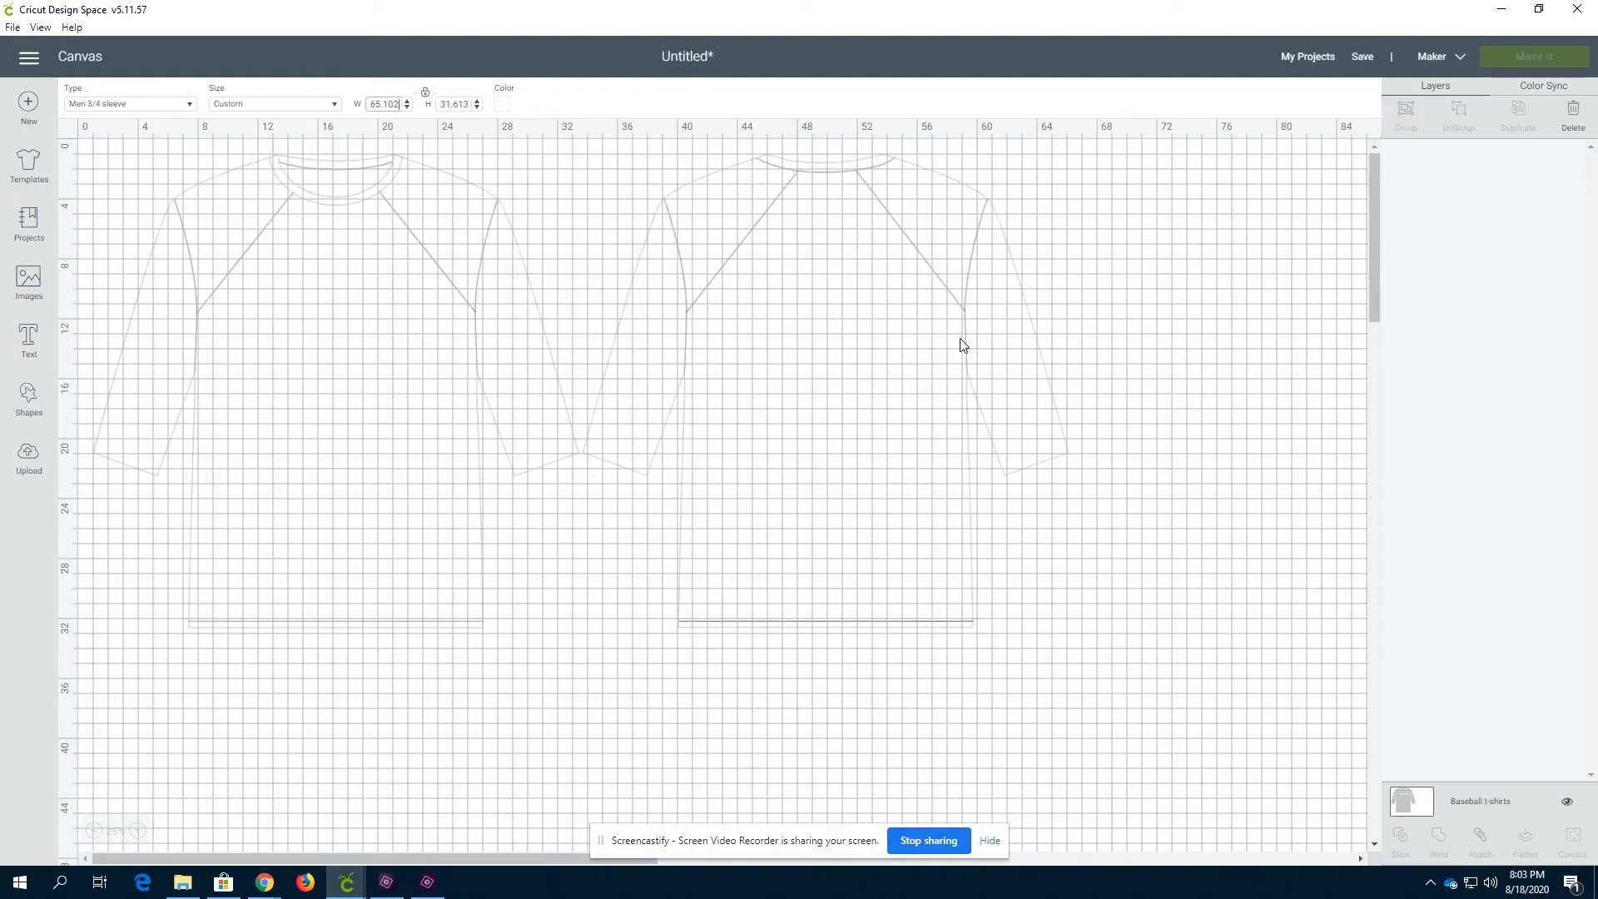
Switch the shirt template size back to Large
{"action": "left_click", "coordinate": [336, 106]}
{"action": "left_click", "coordinate": [250, 189]}
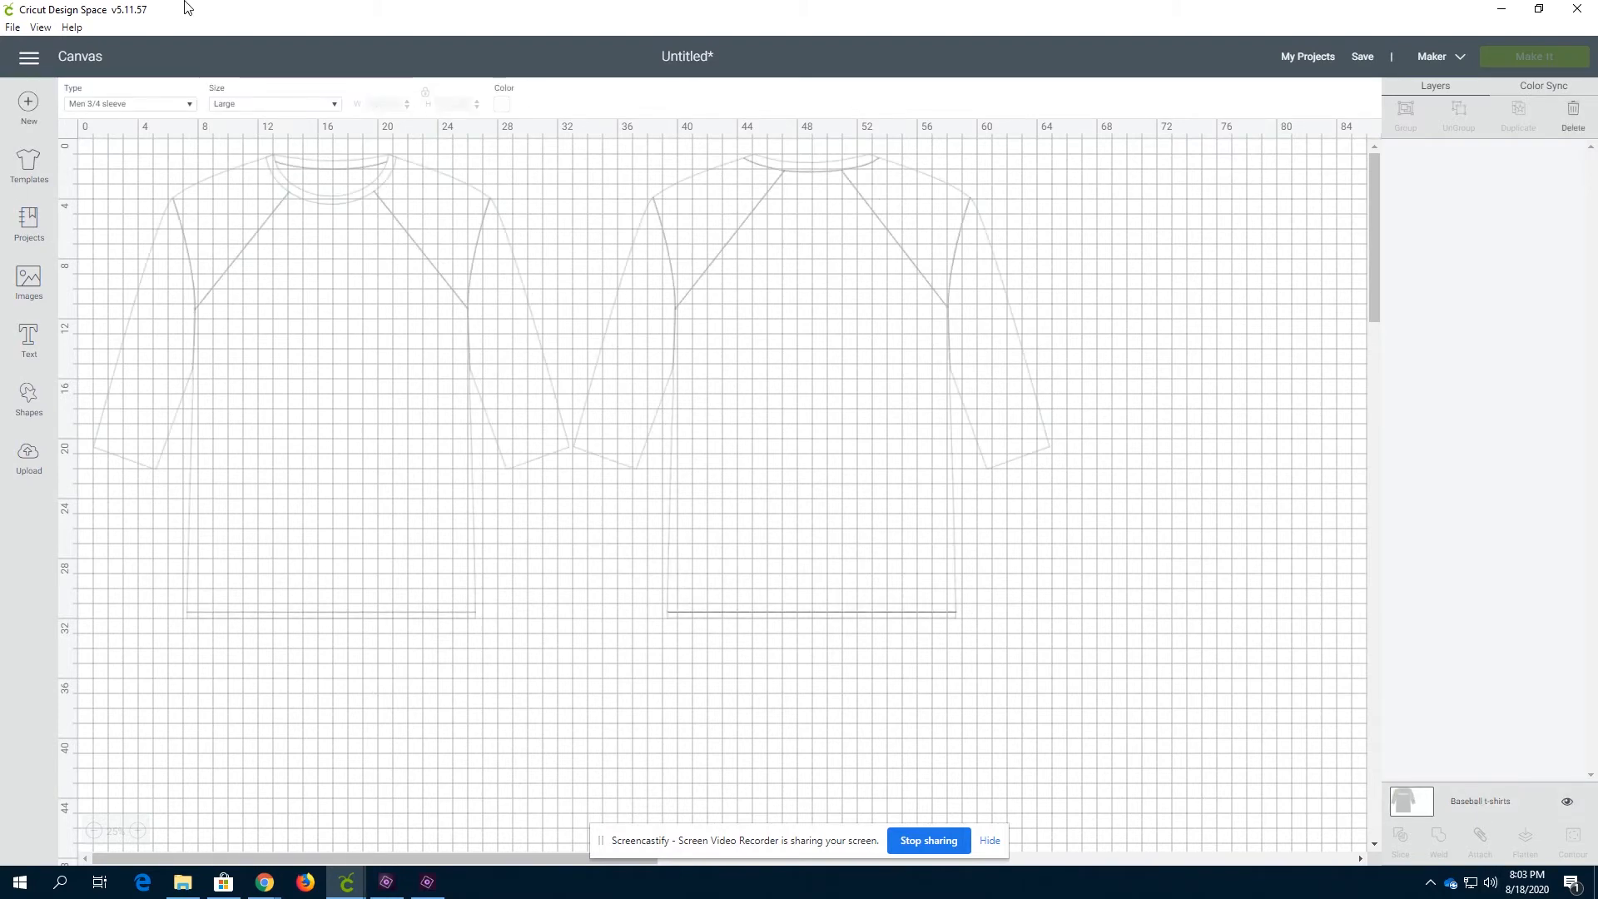
{"action": "left_click", "coordinate": [280, 109]}
{"action": "left_click", "coordinate": [280, 109]}
{"action": "scroll", "coordinate": [788, 271], "scroll_direction": "down", "scroll_amount": 2}
{"action": "scroll", "coordinate": [738, 358], "scroll_direction": "up", "scroll_amount": 2}
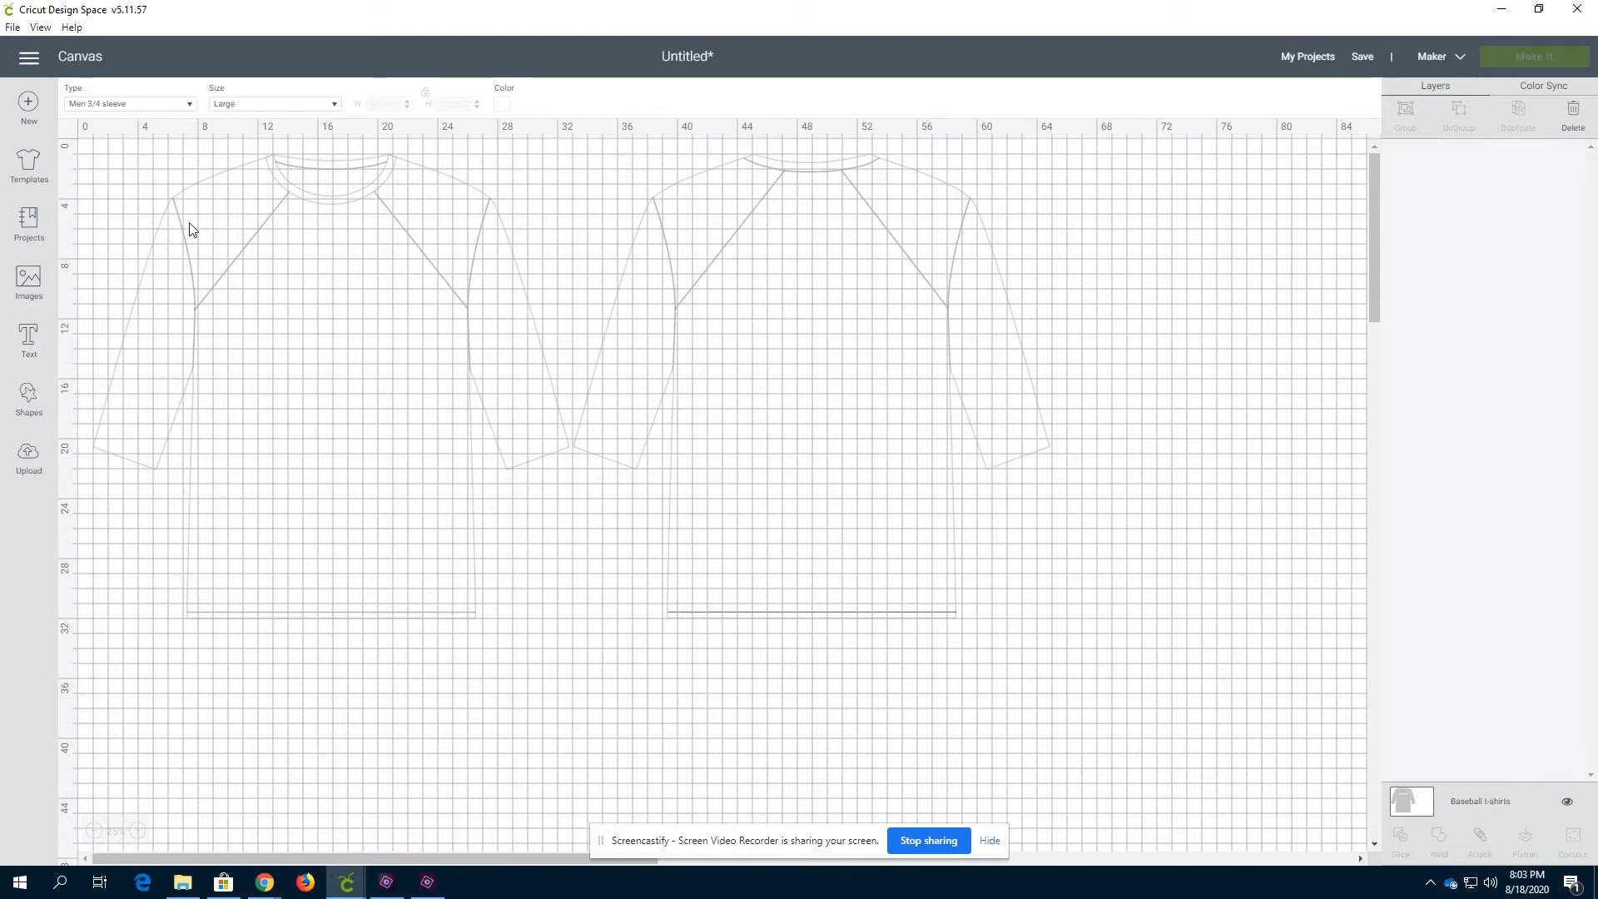
Reapply the Baseball t-shirts template from the gallery and set its size to Large
{"action": "left_click", "coordinate": [33, 166]}
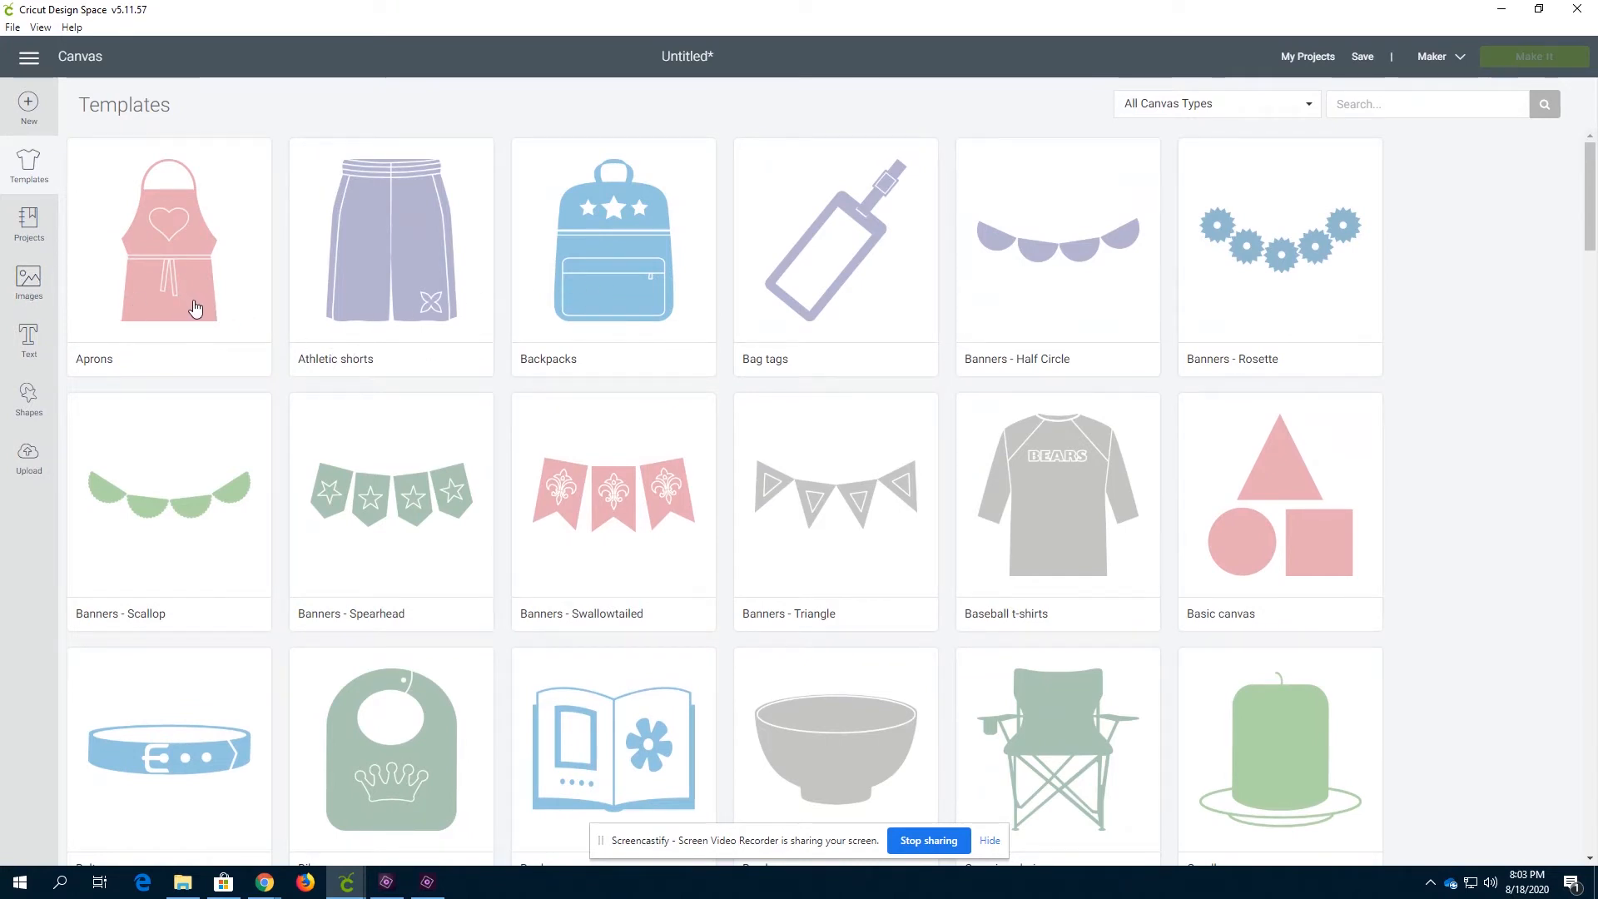
{"action": "scroll", "coordinate": [196, 310], "scroll_direction": "down", "scroll_amount": 2}
{"action": "scroll", "coordinate": [303, 393], "scroll_direction": "down", "scroll_amount": 2}
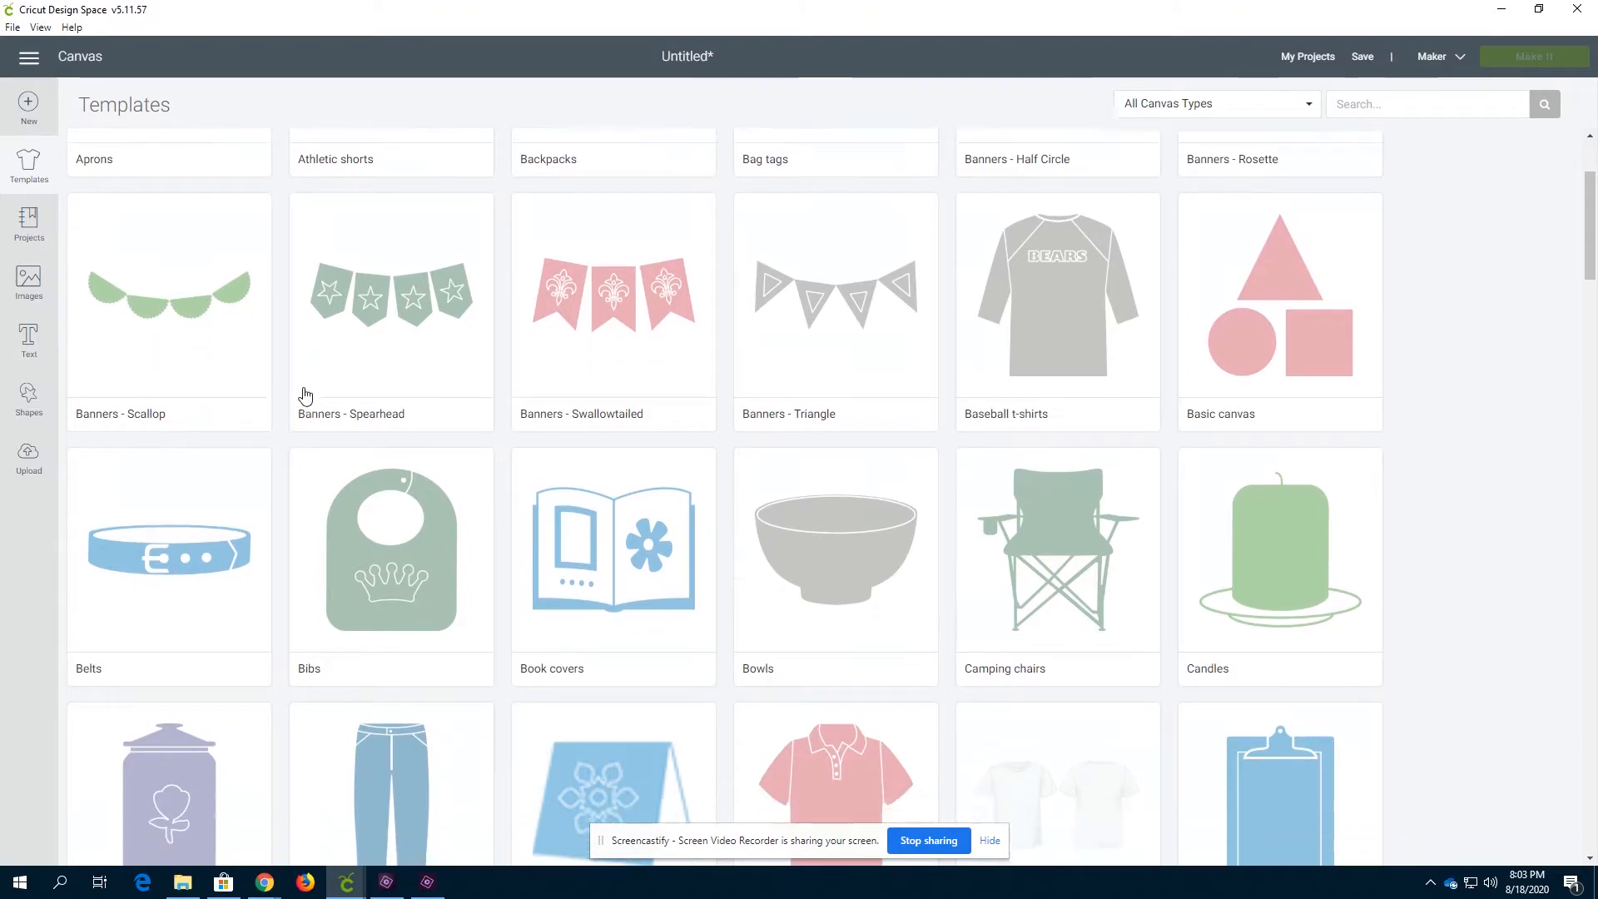
{"action": "scroll", "coordinate": [214, 345], "scroll_direction": "down", "scroll_amount": 1}
{"action": "scroll", "coordinate": [275, 312], "scroll_direction": "down", "scroll_amount": 1}
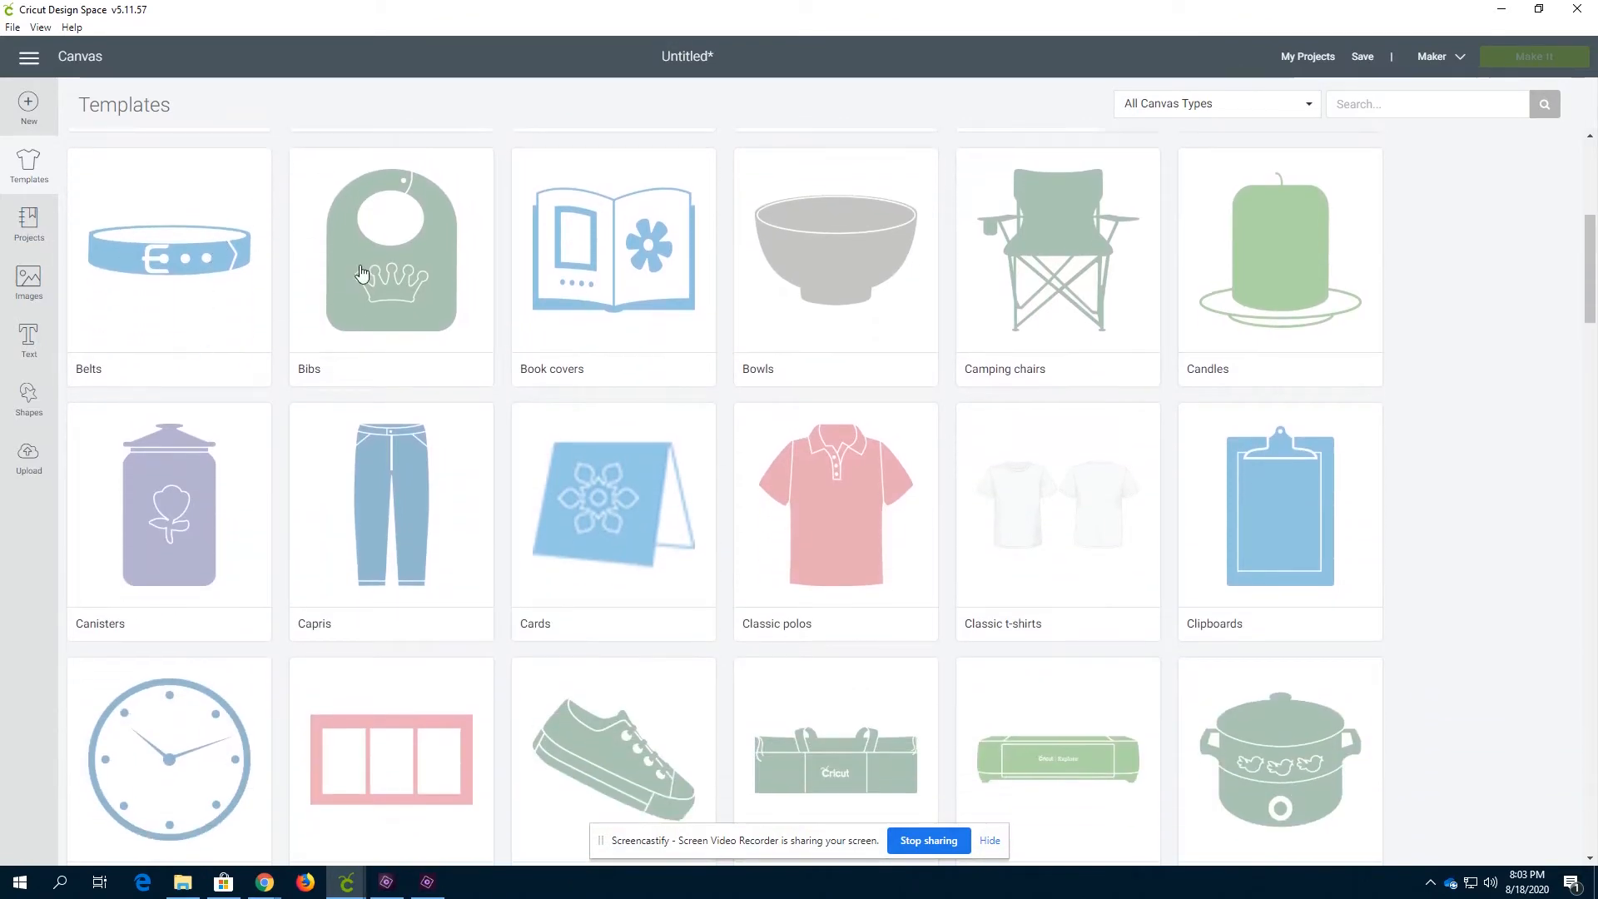
{"action": "scroll", "coordinate": [367, 287], "scroll_direction": "down", "scroll_amount": 1}
{"action": "scroll", "coordinate": [541, 333], "scroll_direction": "up", "scroll_amount": 7}
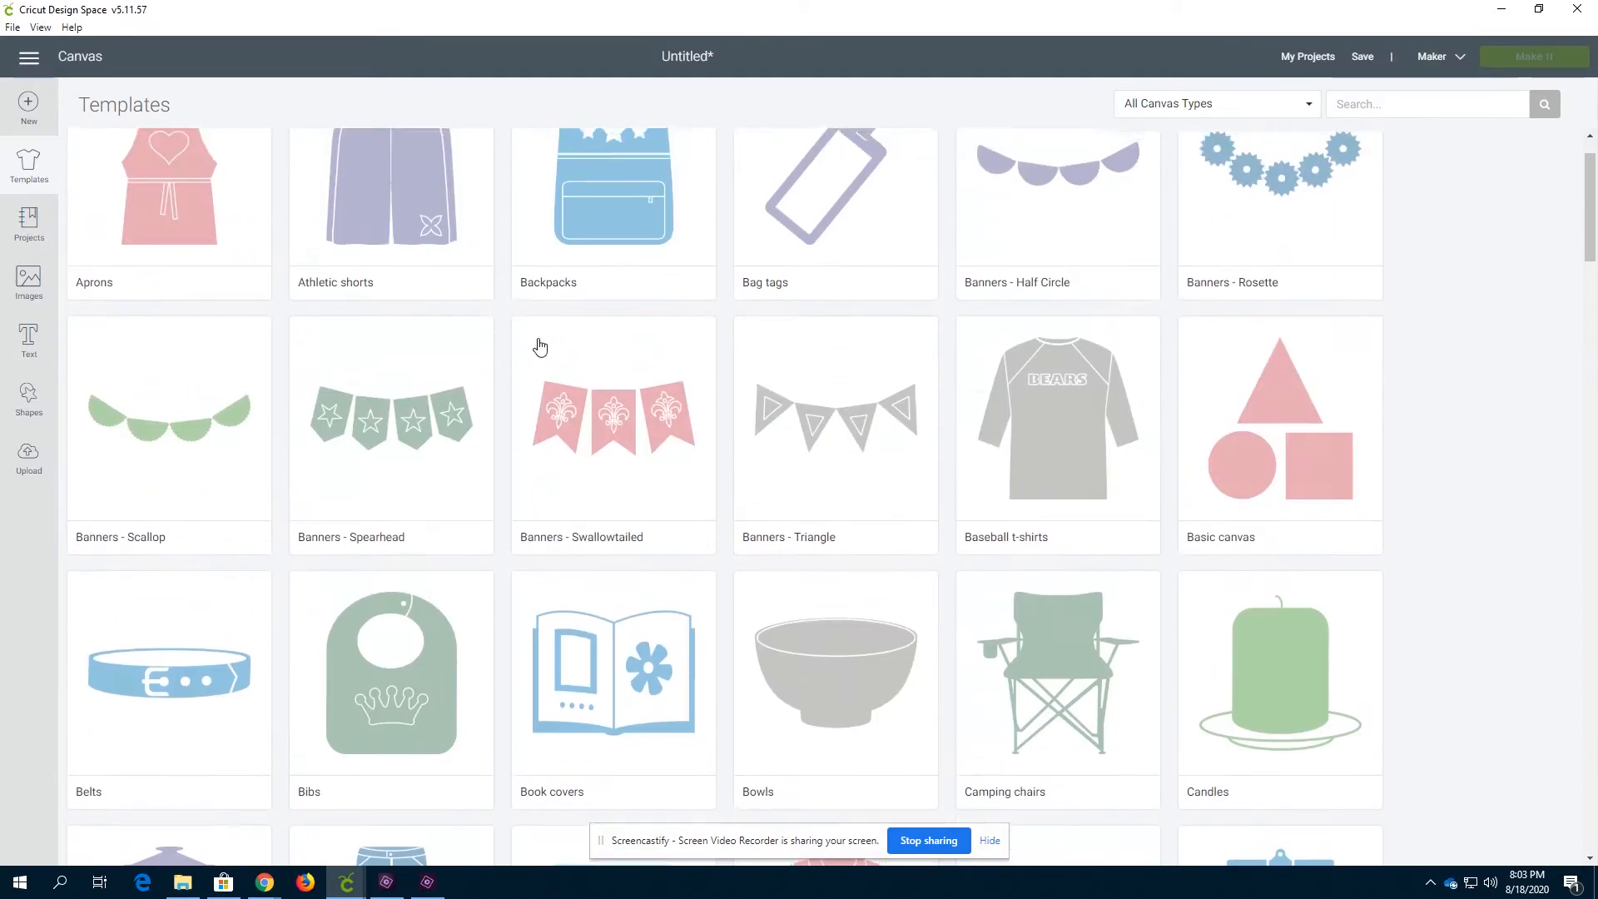
{"action": "left_click", "coordinate": [1126, 520]}
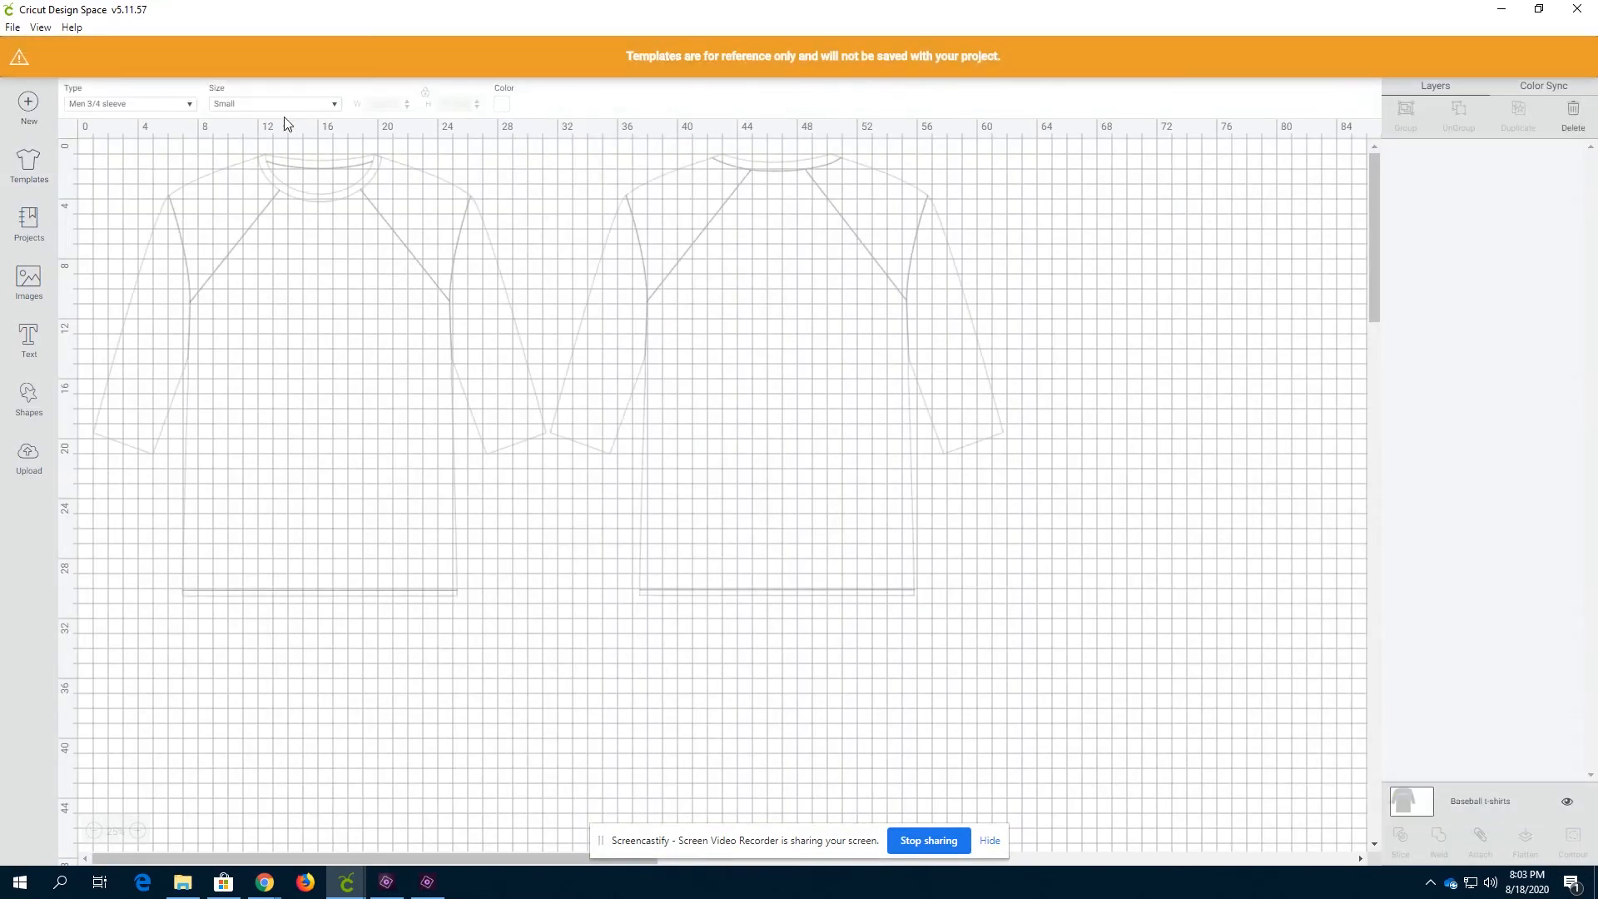
{"action": "left_click", "coordinate": [333, 106]}
{"action": "left_click", "coordinate": [251, 188]}
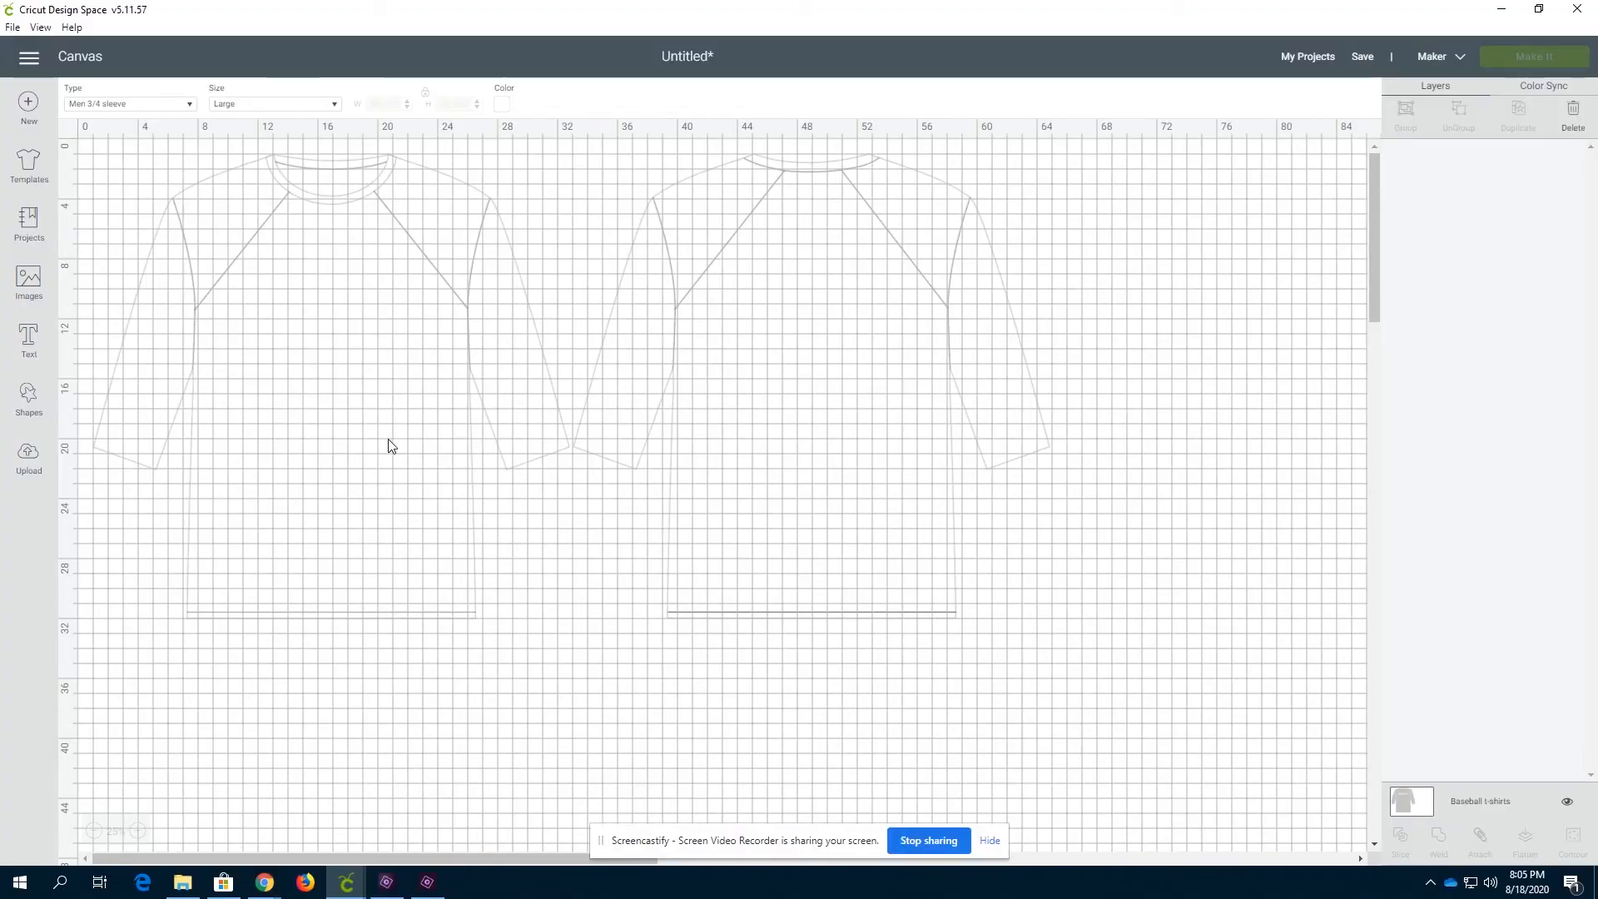
Add a text box with a first name and move it onto the chest of the shirt front
{"action": "left_click", "coordinate": [28, 349]}
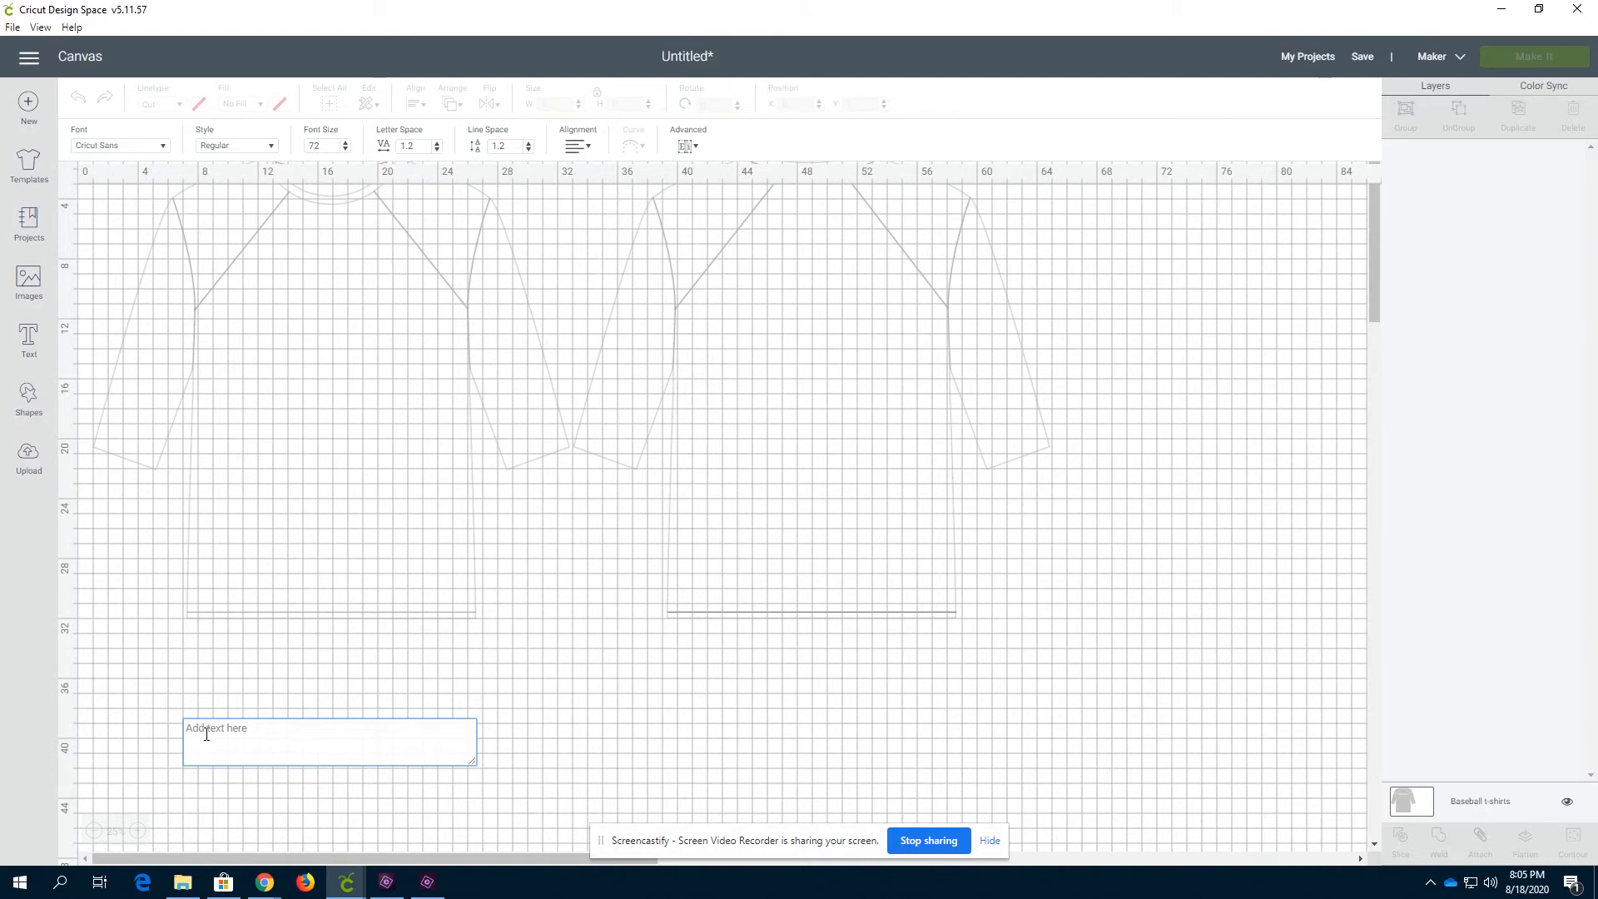
{"action": "type", "text": "Wyatt"}
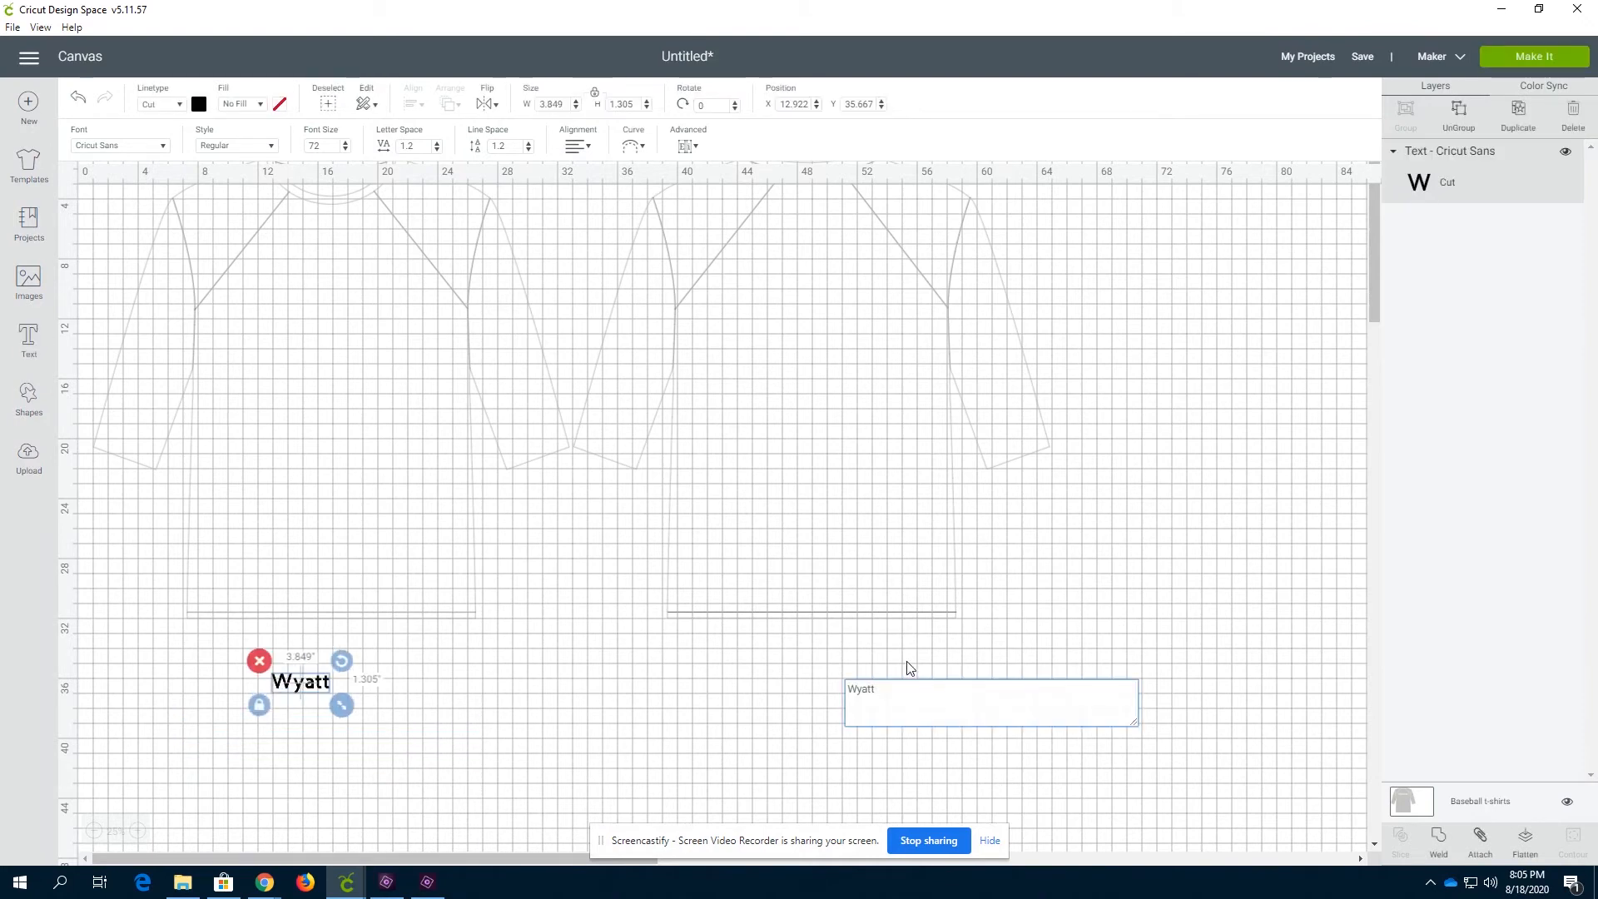
{"action": "left_click", "coordinate": [407, 678]}
{"action": "left_click_drag", "start_coordinate": [302, 684], "coordinate": [325, 260]}
{"action": "left_click", "coordinate": [350, 372]}
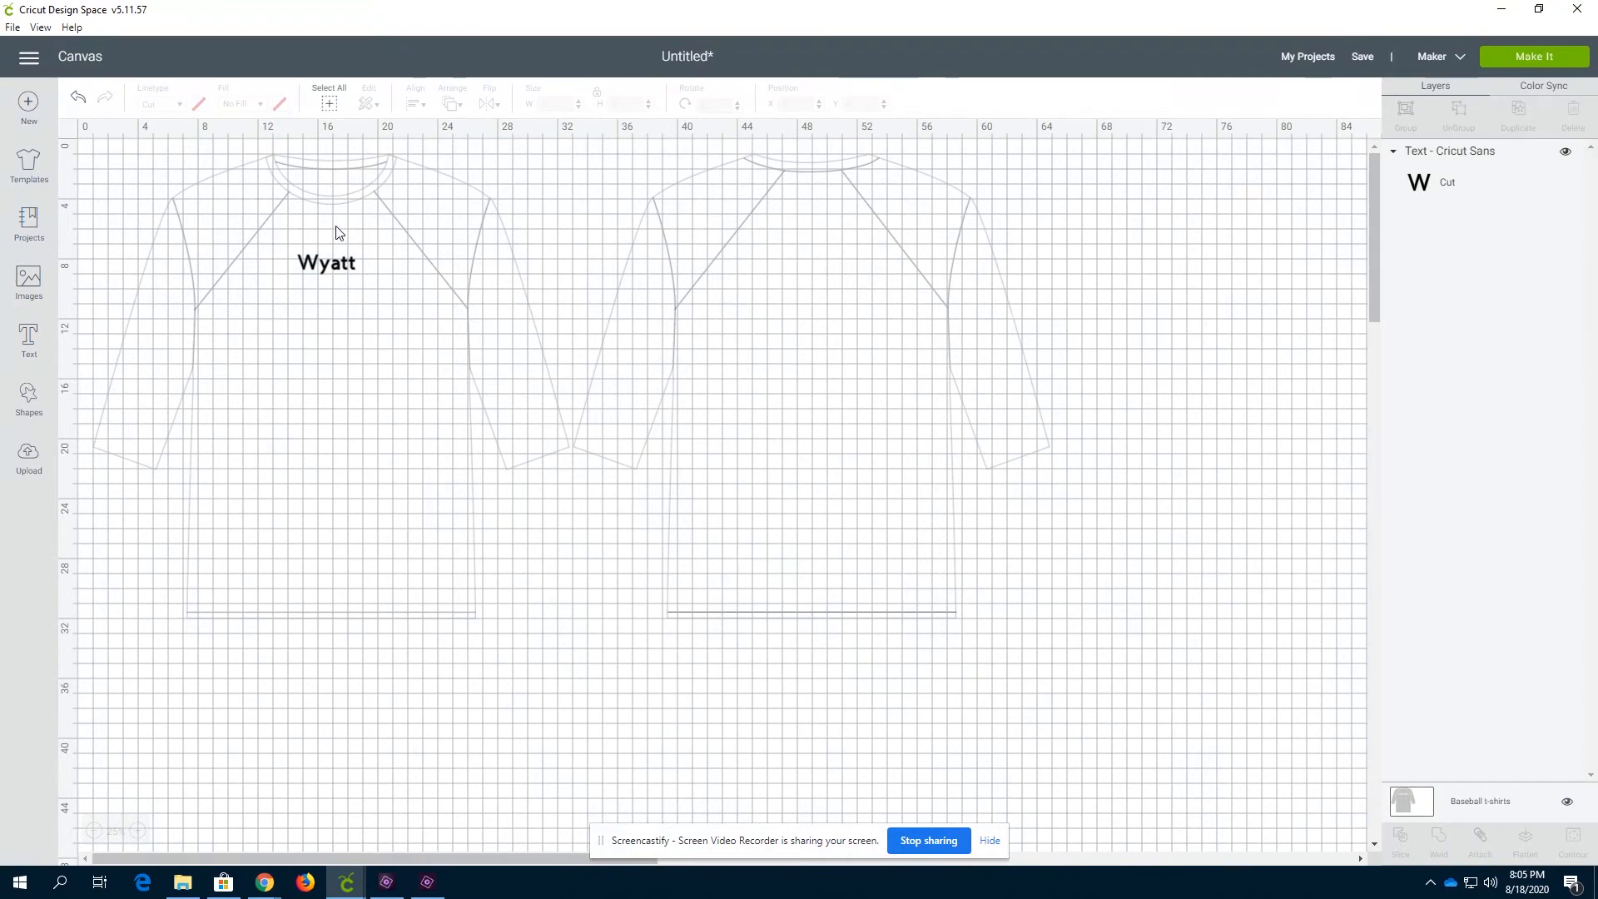
Enlarge the name text to about 11.2 in wide across the shirt front's chest
{"action": "left_click", "coordinate": [320, 265]}
{"action": "left_click_drag", "start_coordinate": [308, 263], "coordinate": [260, 260]}
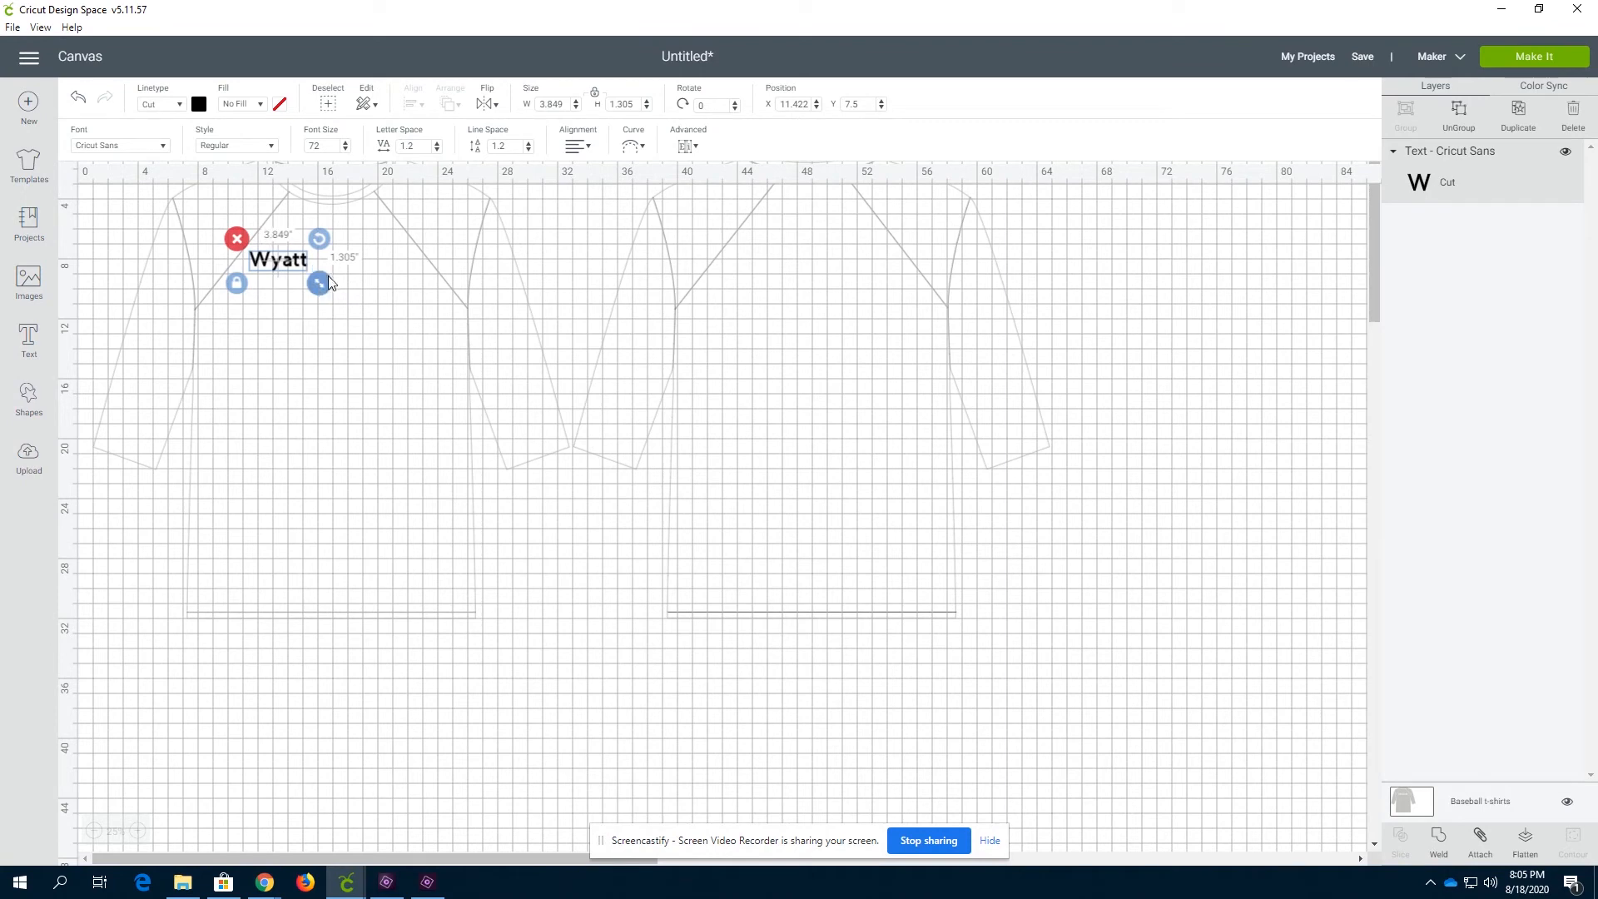
{"action": "left_click_drag", "start_coordinate": [321, 288], "coordinate": [420, 342]}
{"action": "left_click_drag", "start_coordinate": [342, 282], "coordinate": [343, 277]}
{"action": "left_click_drag", "start_coordinate": [420, 315], "coordinate": [433, 319]}
{"action": "left_click_drag", "start_coordinate": [350, 270], "coordinate": [321, 284]}
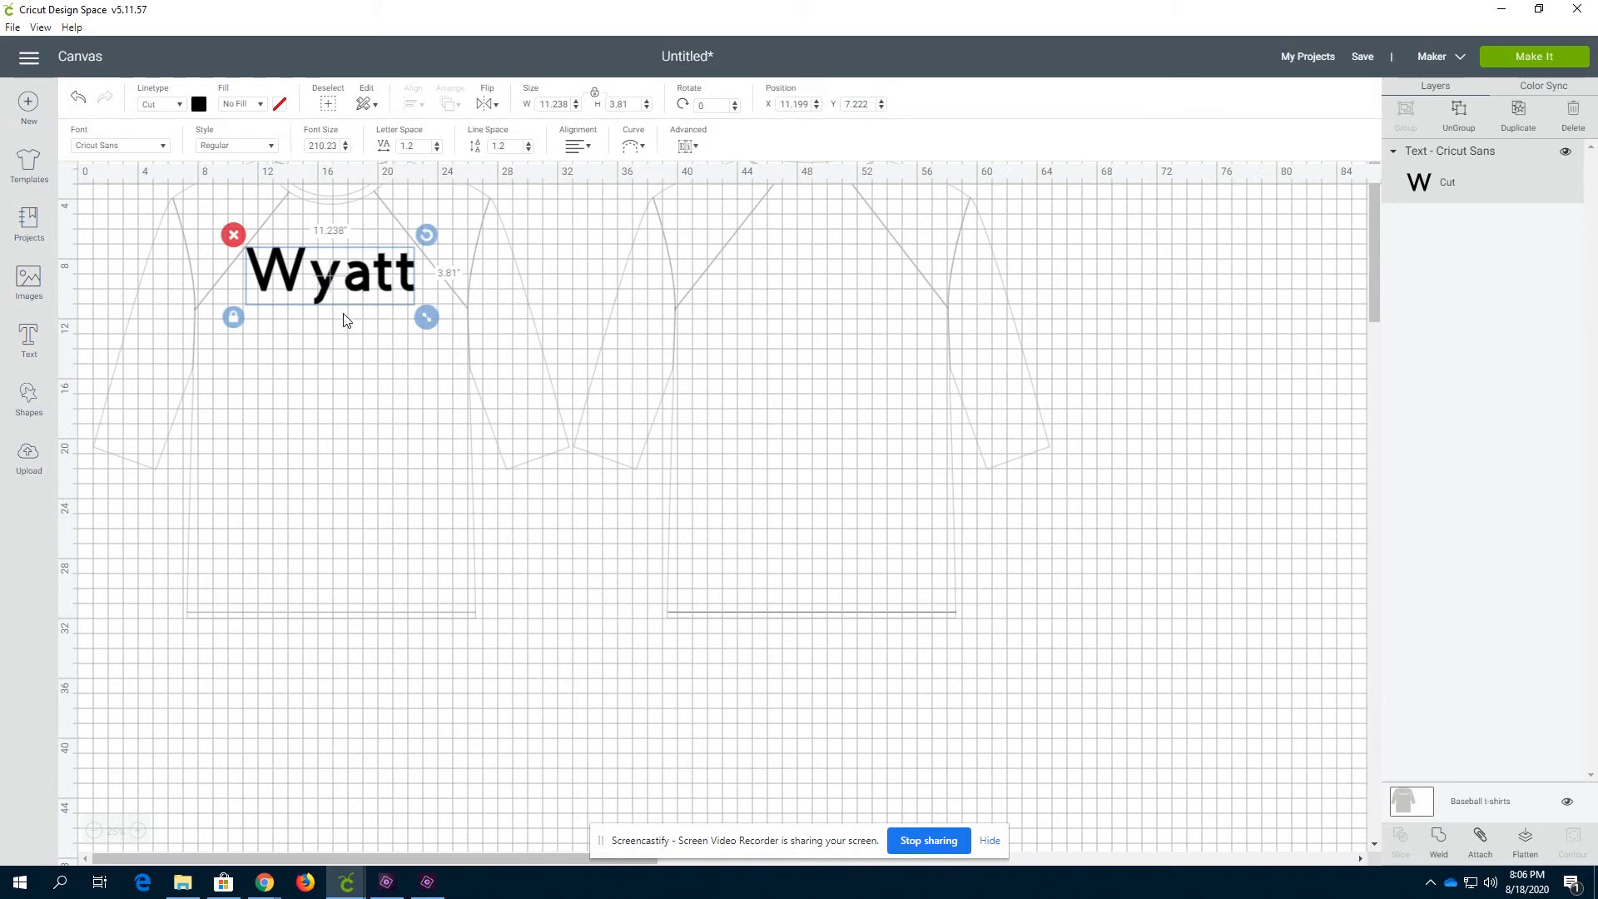
{"action": "left_click", "coordinate": [559, 369]}
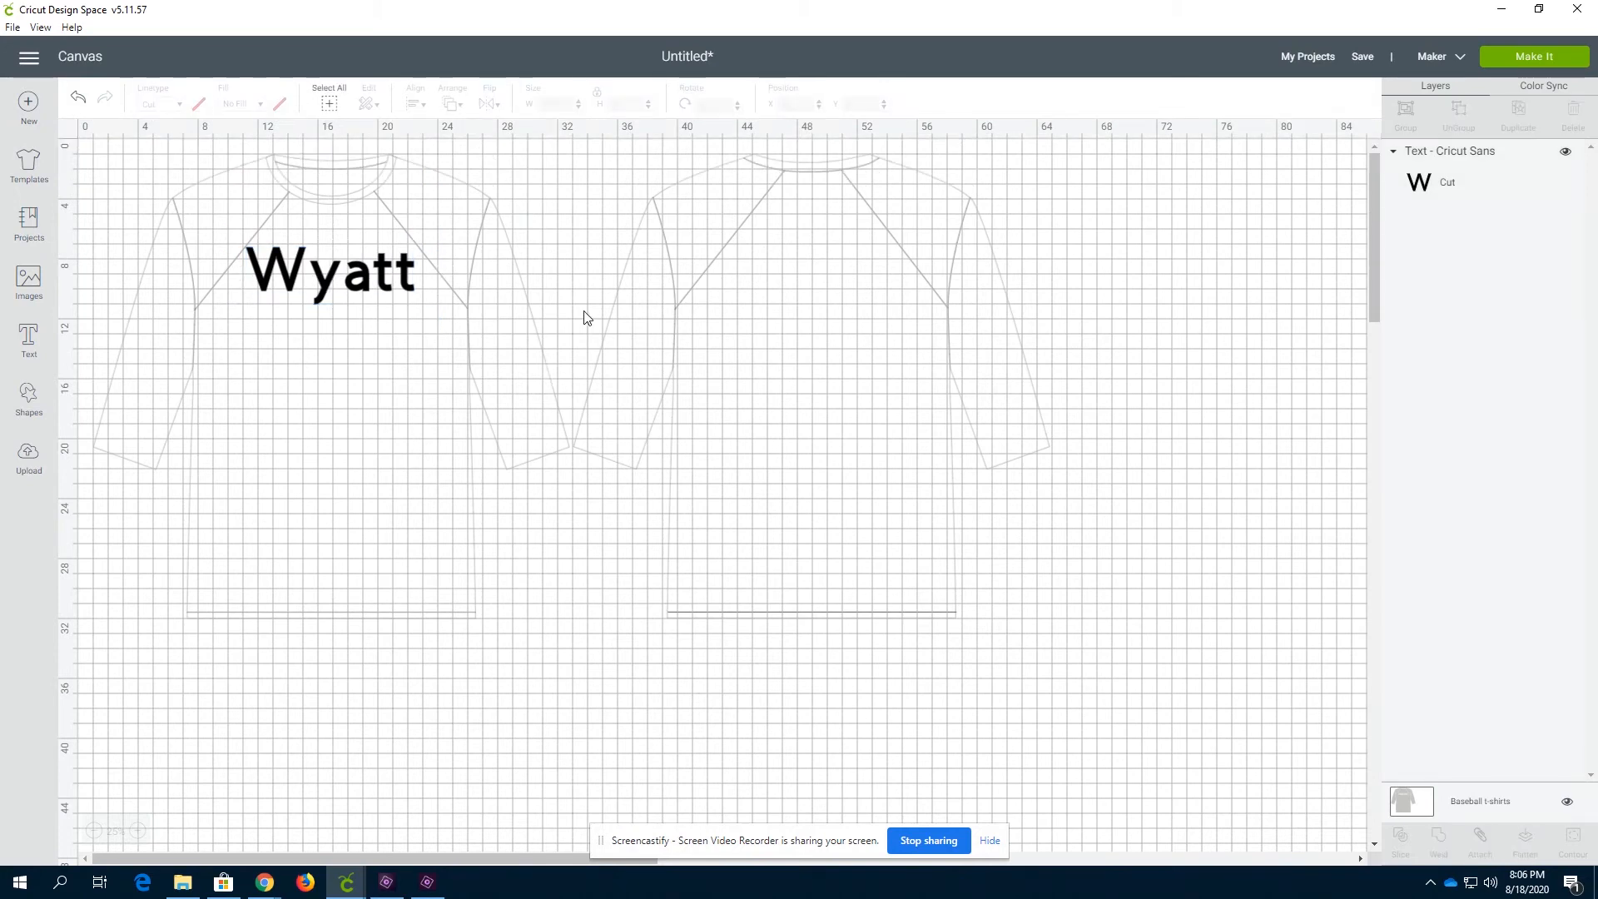
Move the name text onto the upper back of the second shirt view
{"action": "left_click", "coordinate": [333, 291]}
{"action": "left_click", "coordinate": [344, 406]}
{"action": "left_click_drag", "start_coordinate": [331, 283], "coordinate": [833, 285]}
{"action": "left_click", "coordinate": [395, 326]}
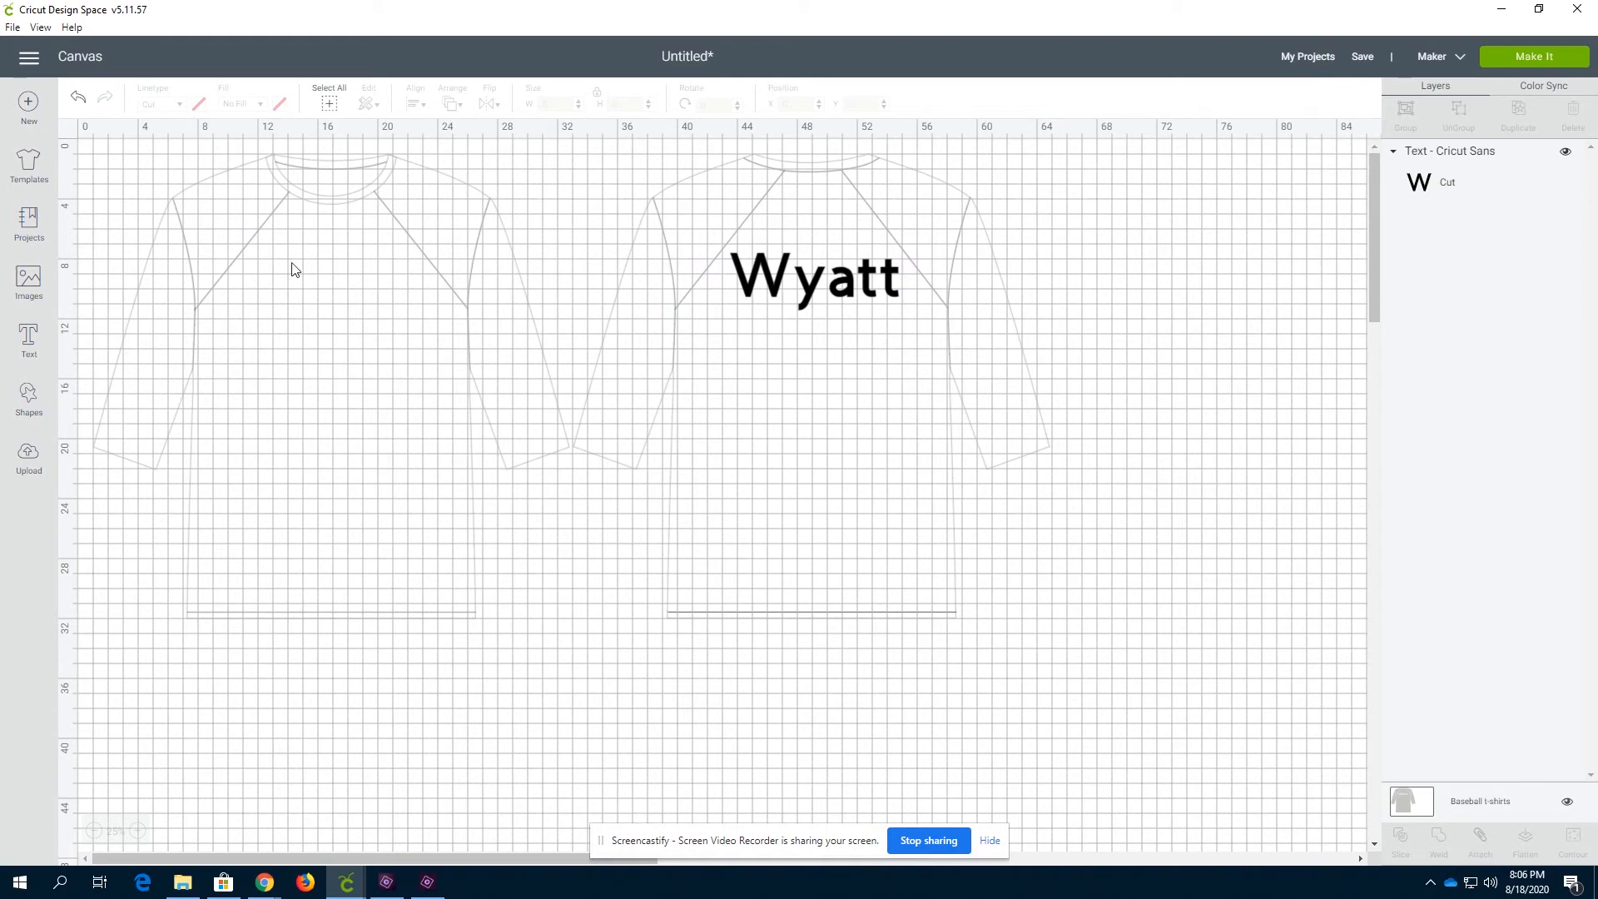
Insert a circle about 6.2 in wide on the shirt front and duplicate it, placing the copy below-right
{"action": "left_click", "coordinate": [28, 410]}
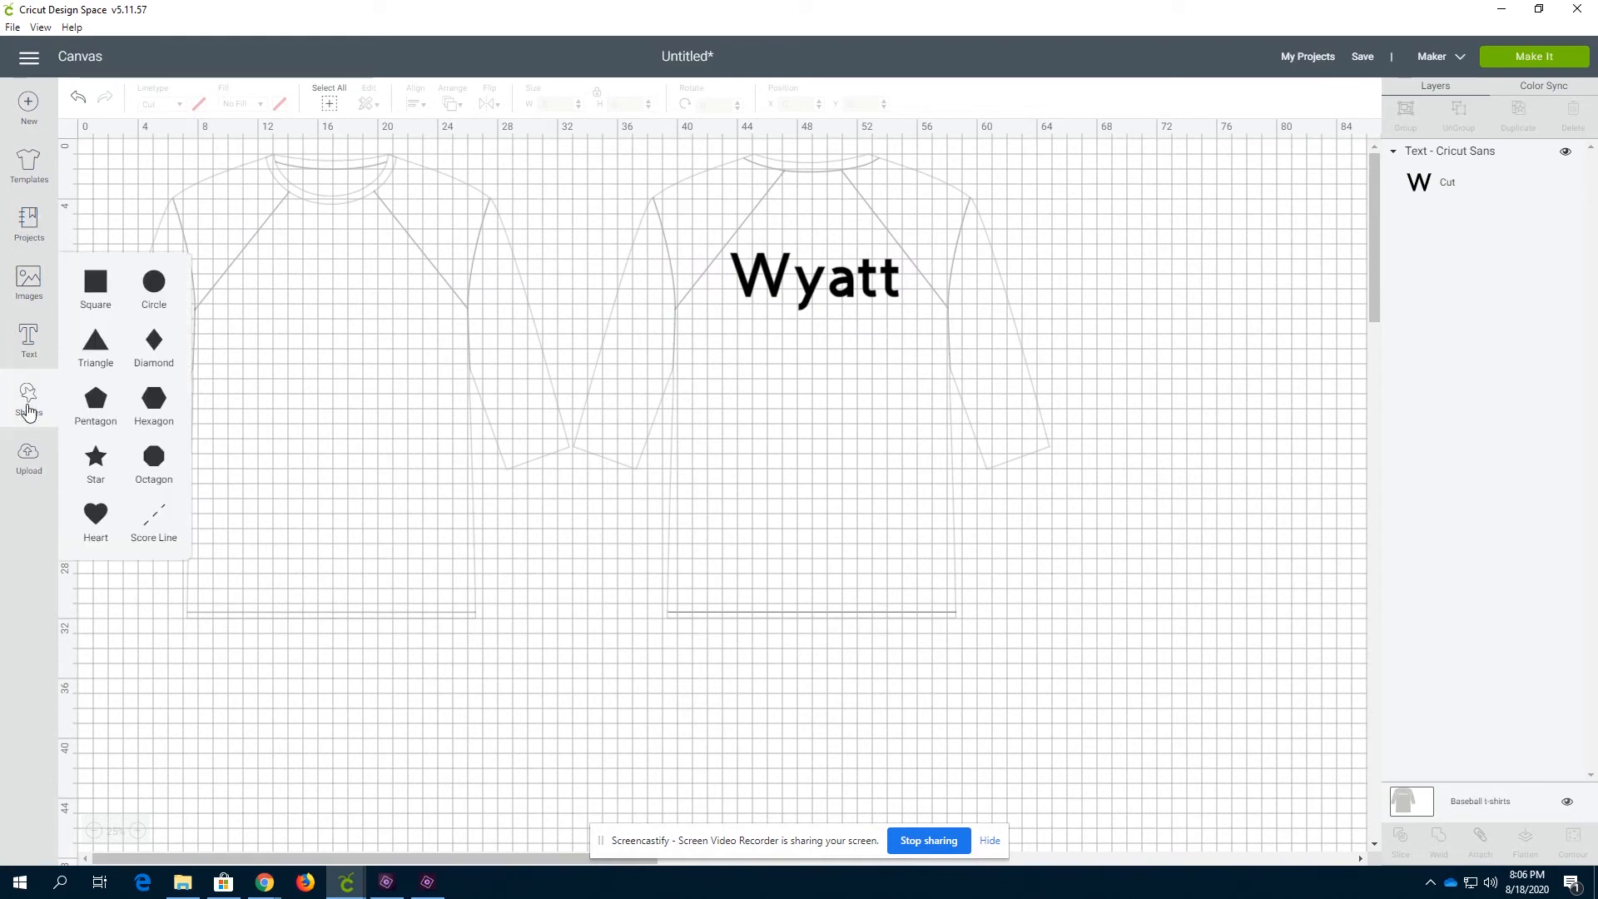
{"action": "left_click", "coordinate": [151, 295]}
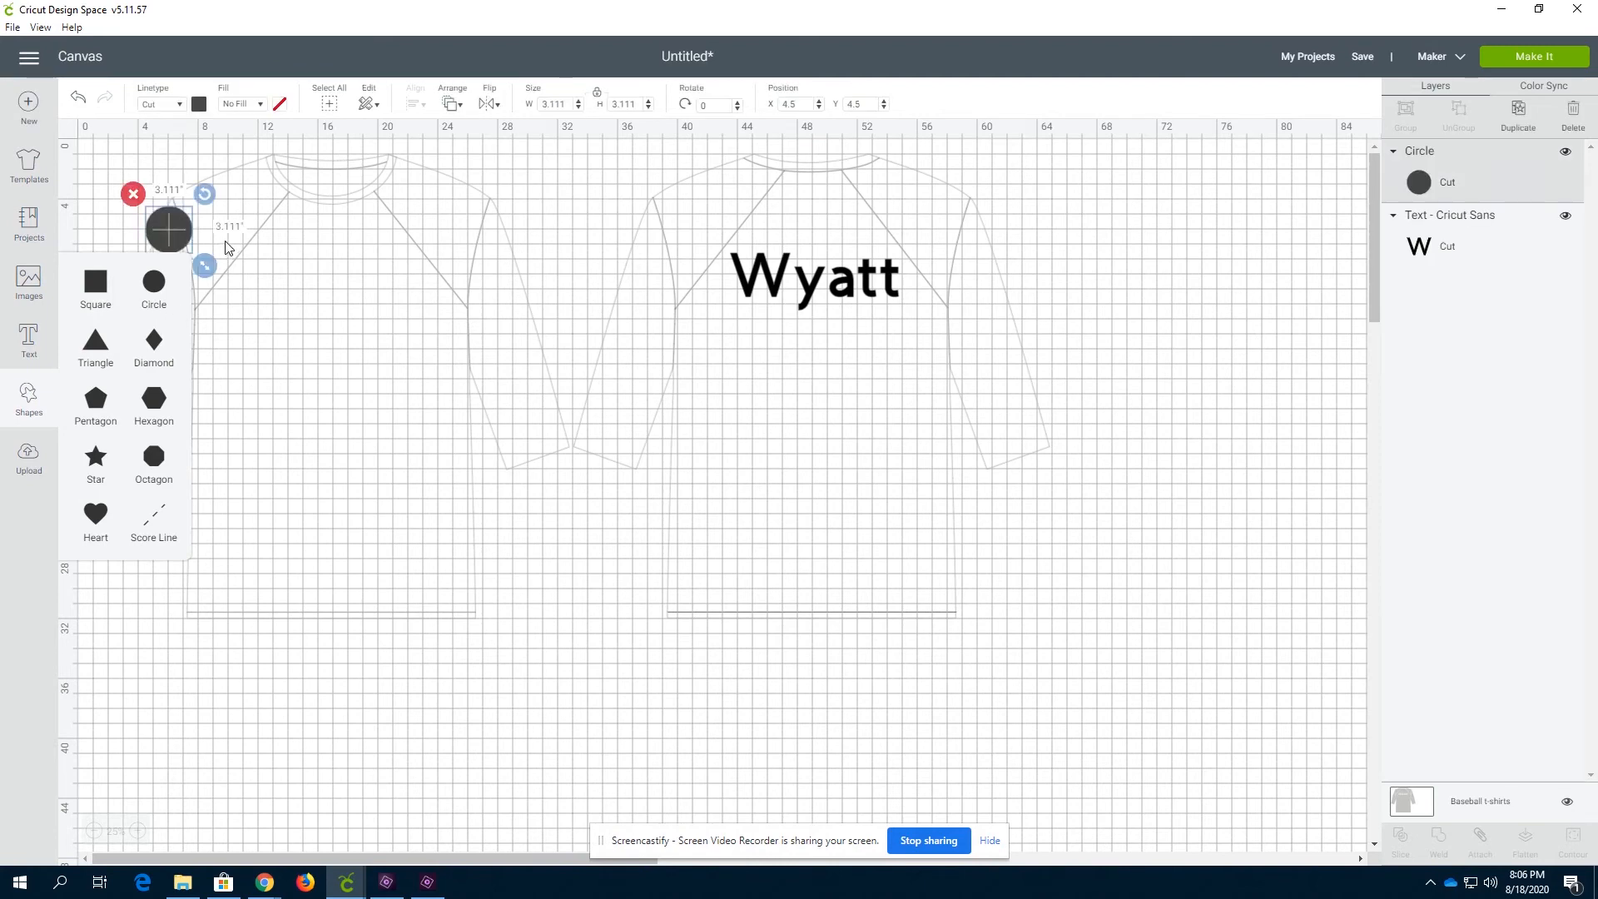
{"action": "left_click_drag", "start_coordinate": [181, 237], "coordinate": [350, 346]}
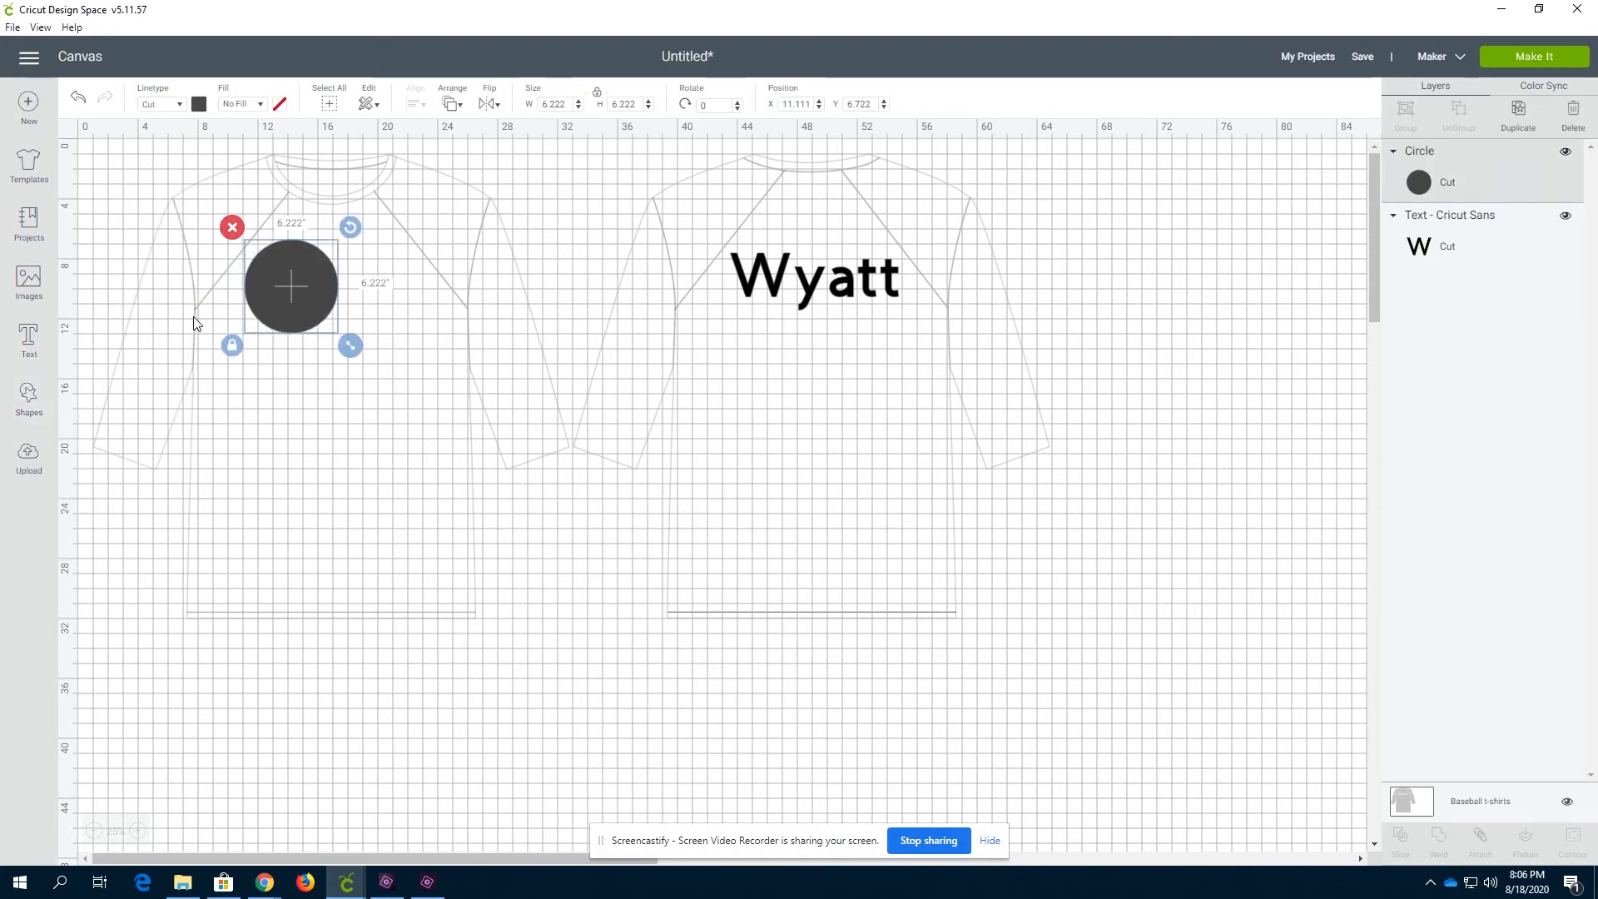
{"action": "key", "text": "ctrl+d"}
{"action": "left_click_drag", "start_coordinate": [308, 289], "coordinate": [408, 342]}
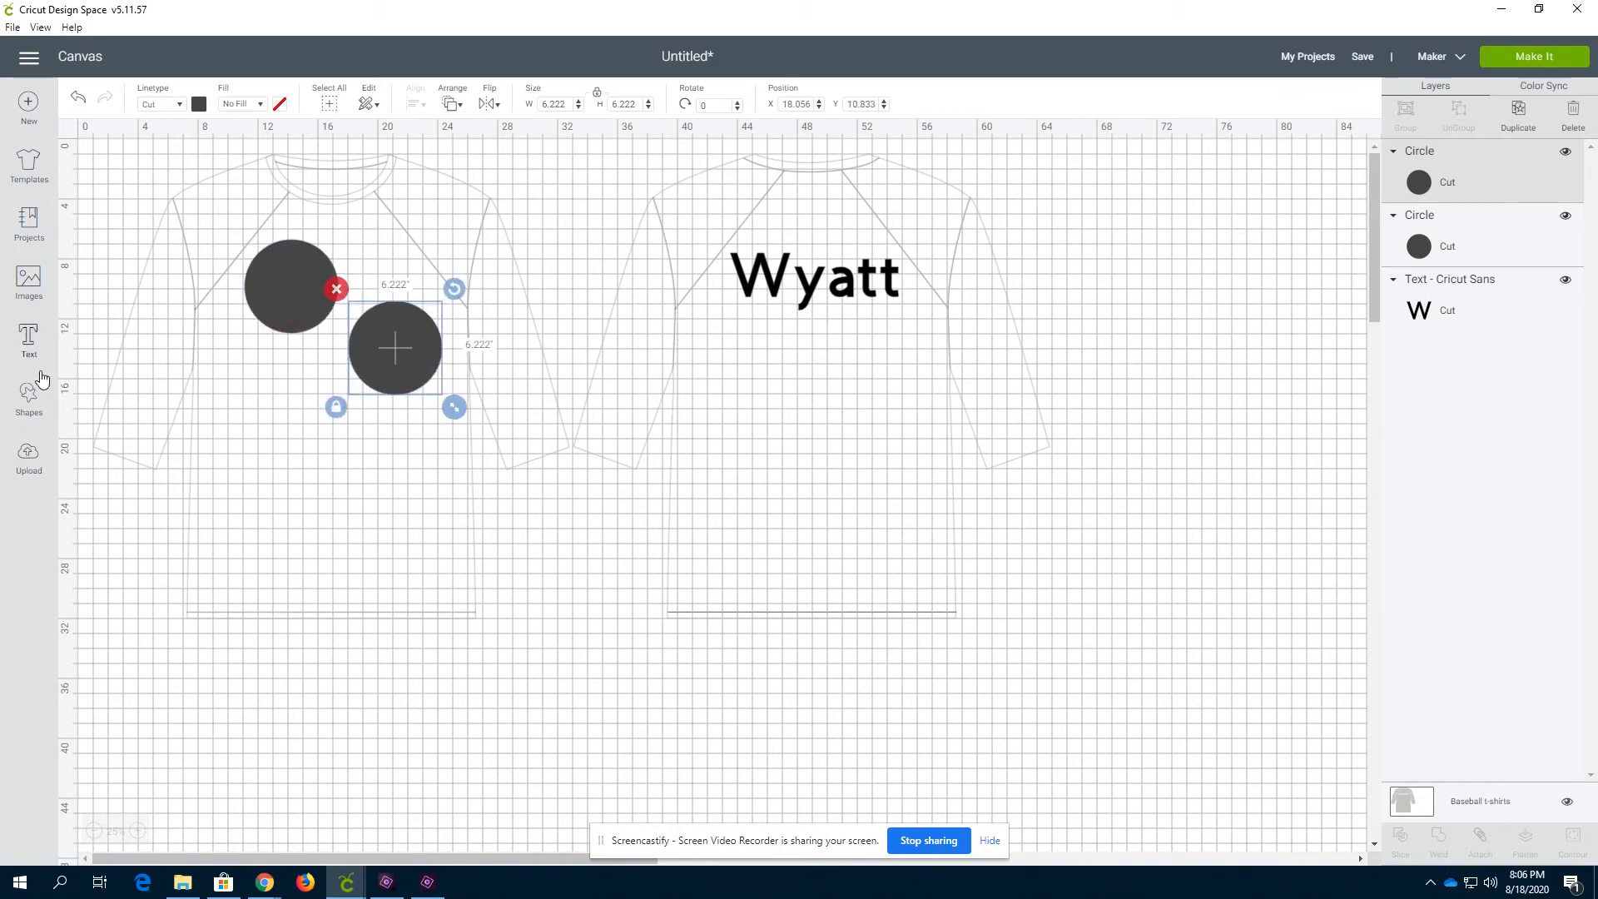
Insert a diamond about 5.5 in wide and 9.5 in tall below the upper circle on the shirt front
{"action": "left_click", "coordinate": [29, 398]}
{"action": "left_click", "coordinate": [154, 345]}
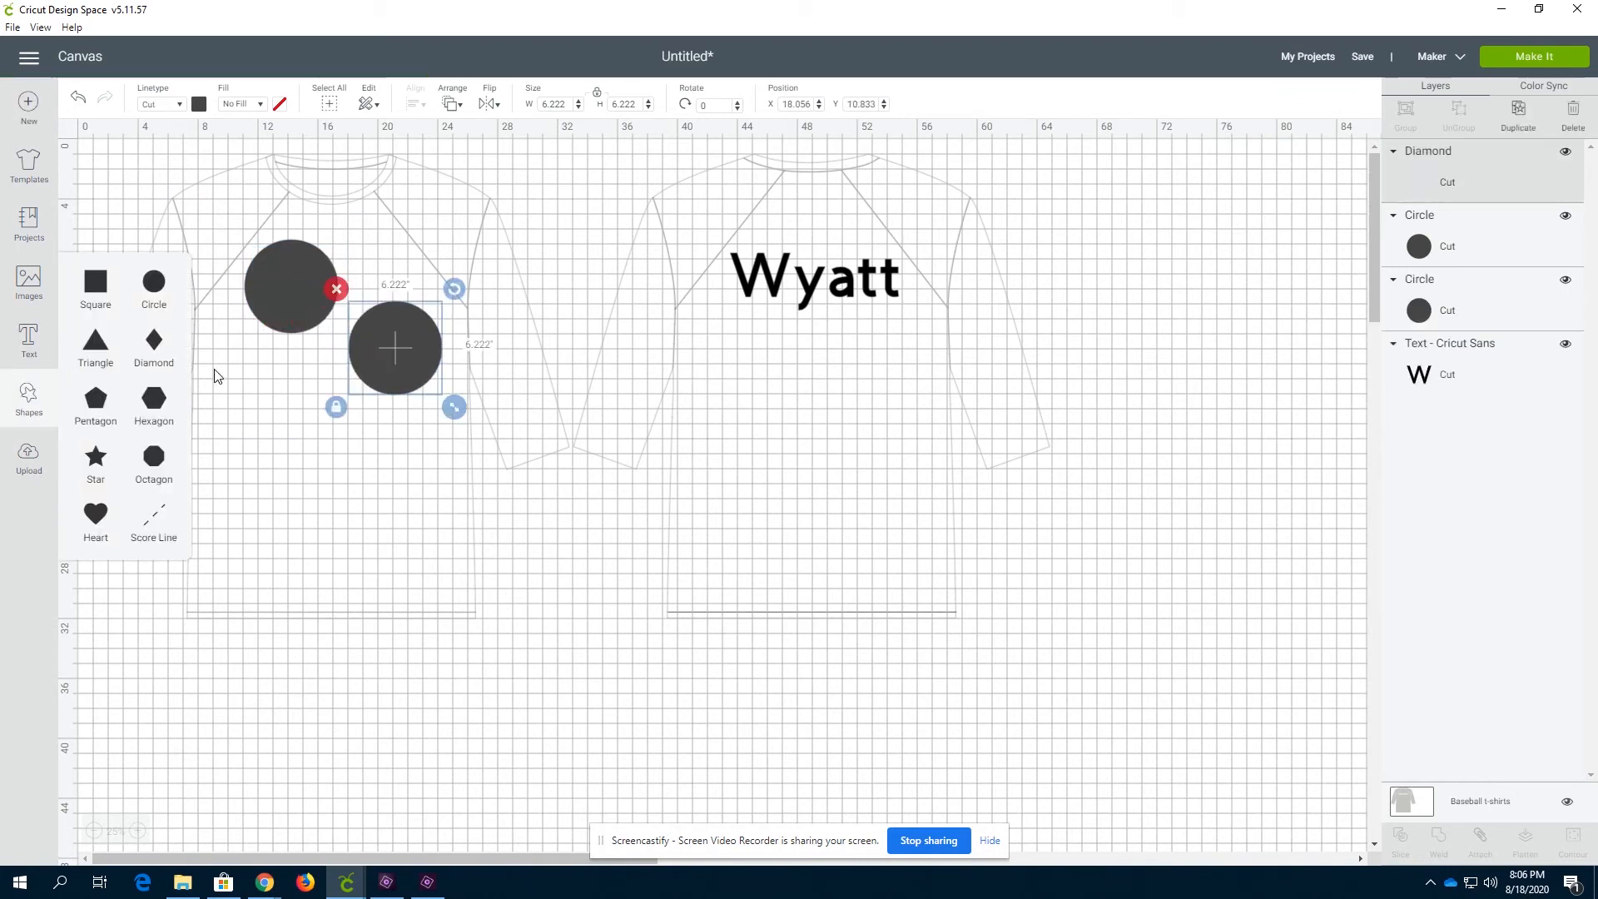
{"action": "left_click_drag", "start_coordinate": [168, 223], "coordinate": [324, 537]}
{"action": "left_click_drag", "start_coordinate": [260, 423], "coordinate": [303, 386]}
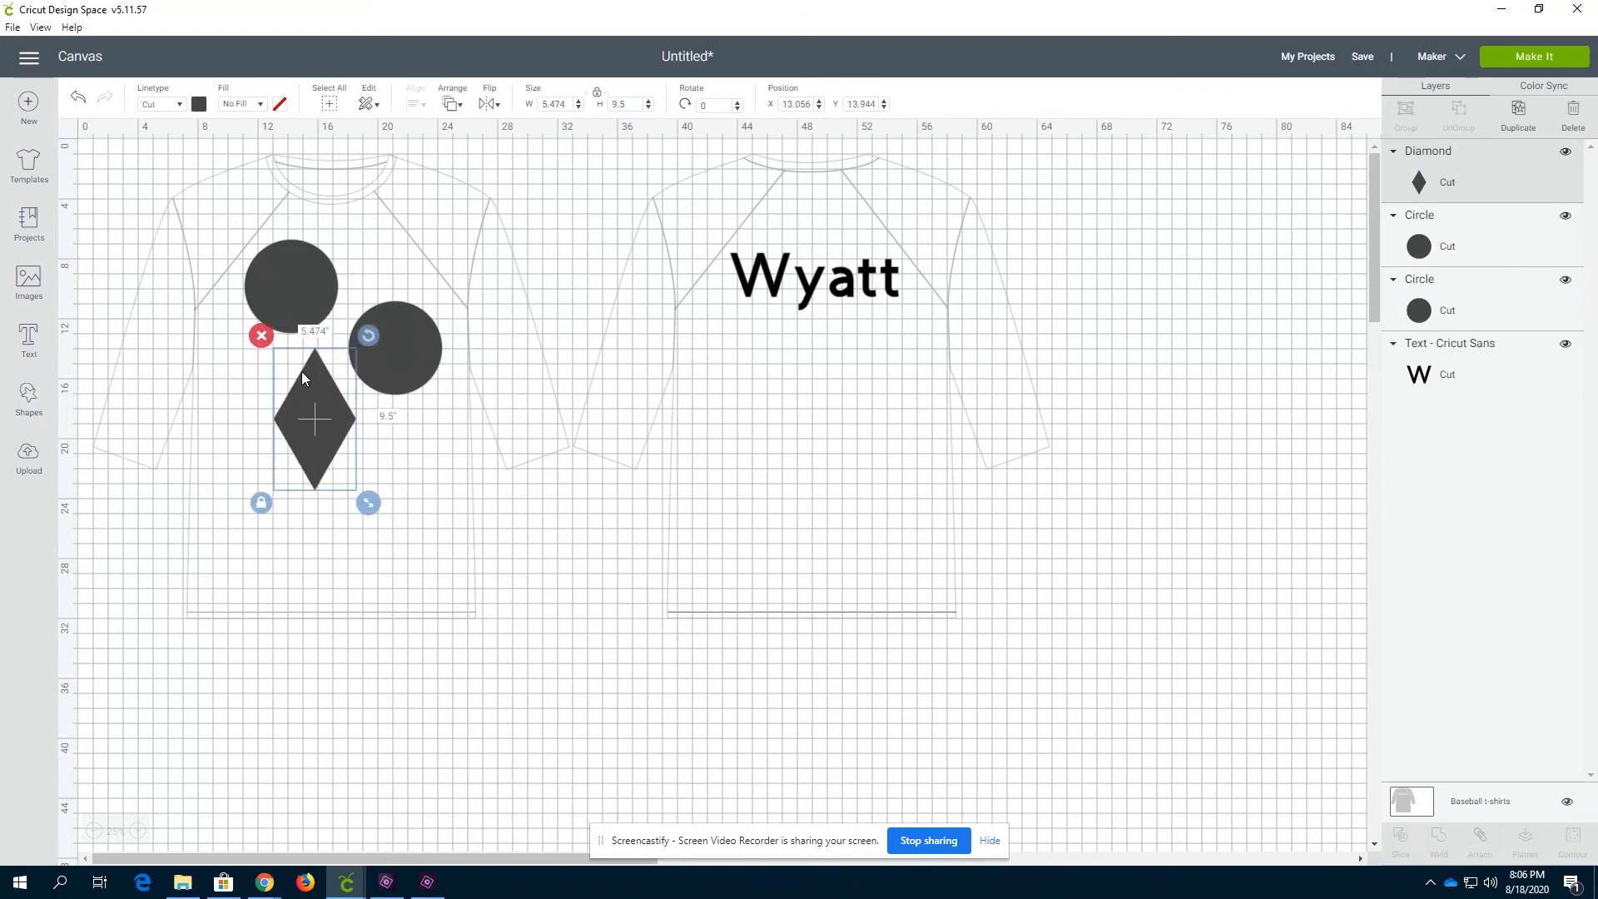
{"action": "left_click", "coordinate": [140, 394]}
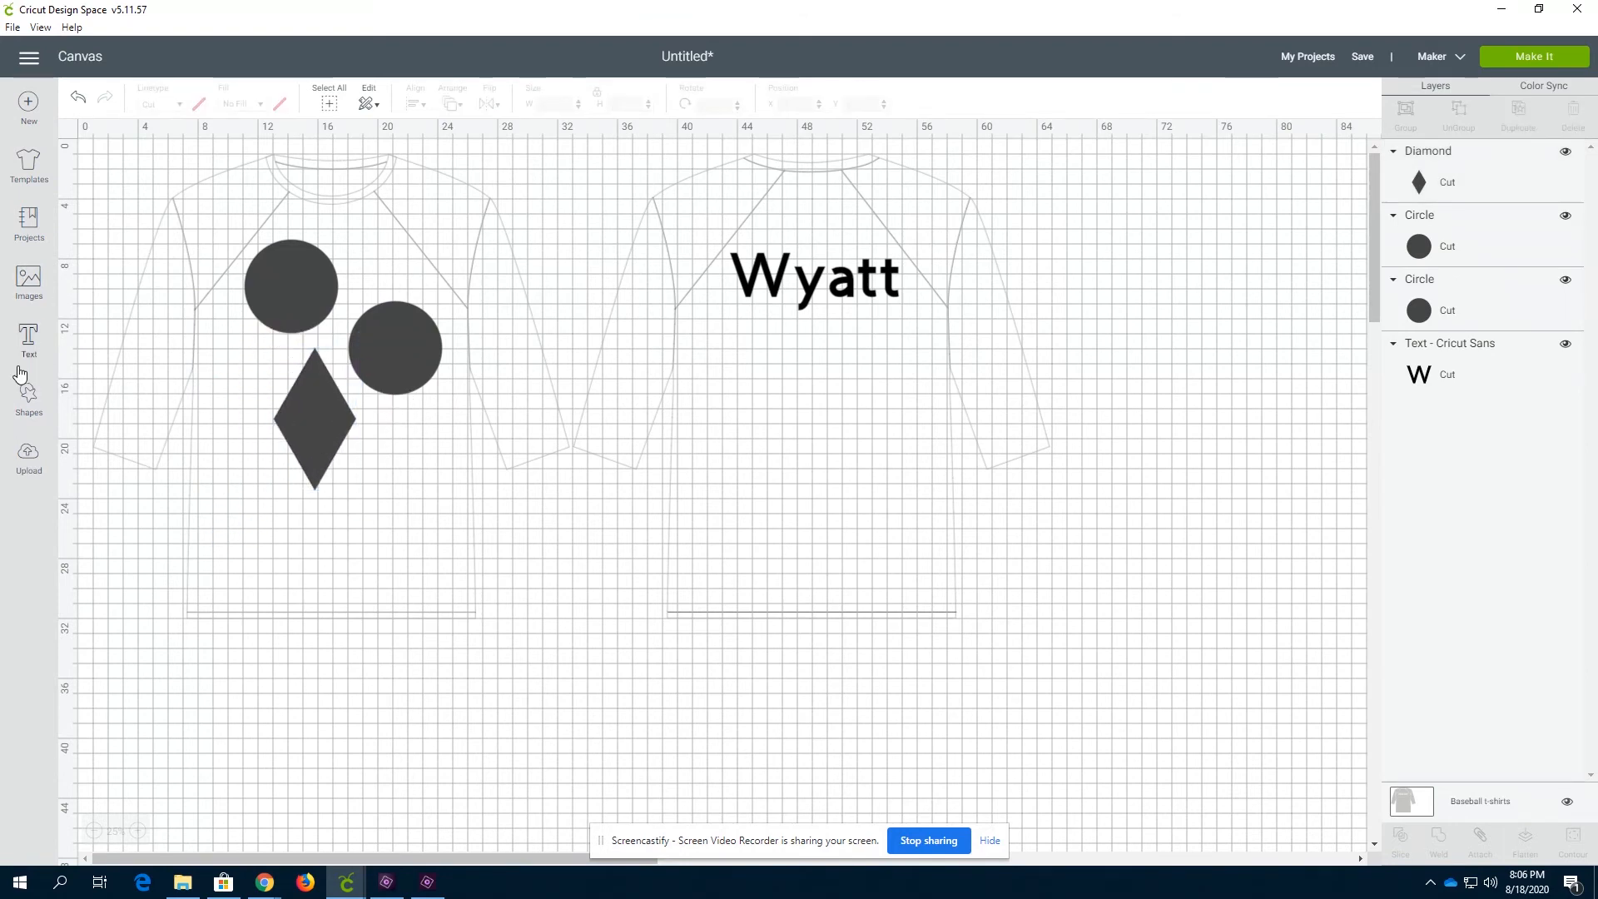
Insert an octagon about 6.1 in wide and place it below the lower circle on the shirt front
{"action": "left_click", "coordinate": [28, 395]}
{"action": "left_click", "coordinate": [154, 456]}
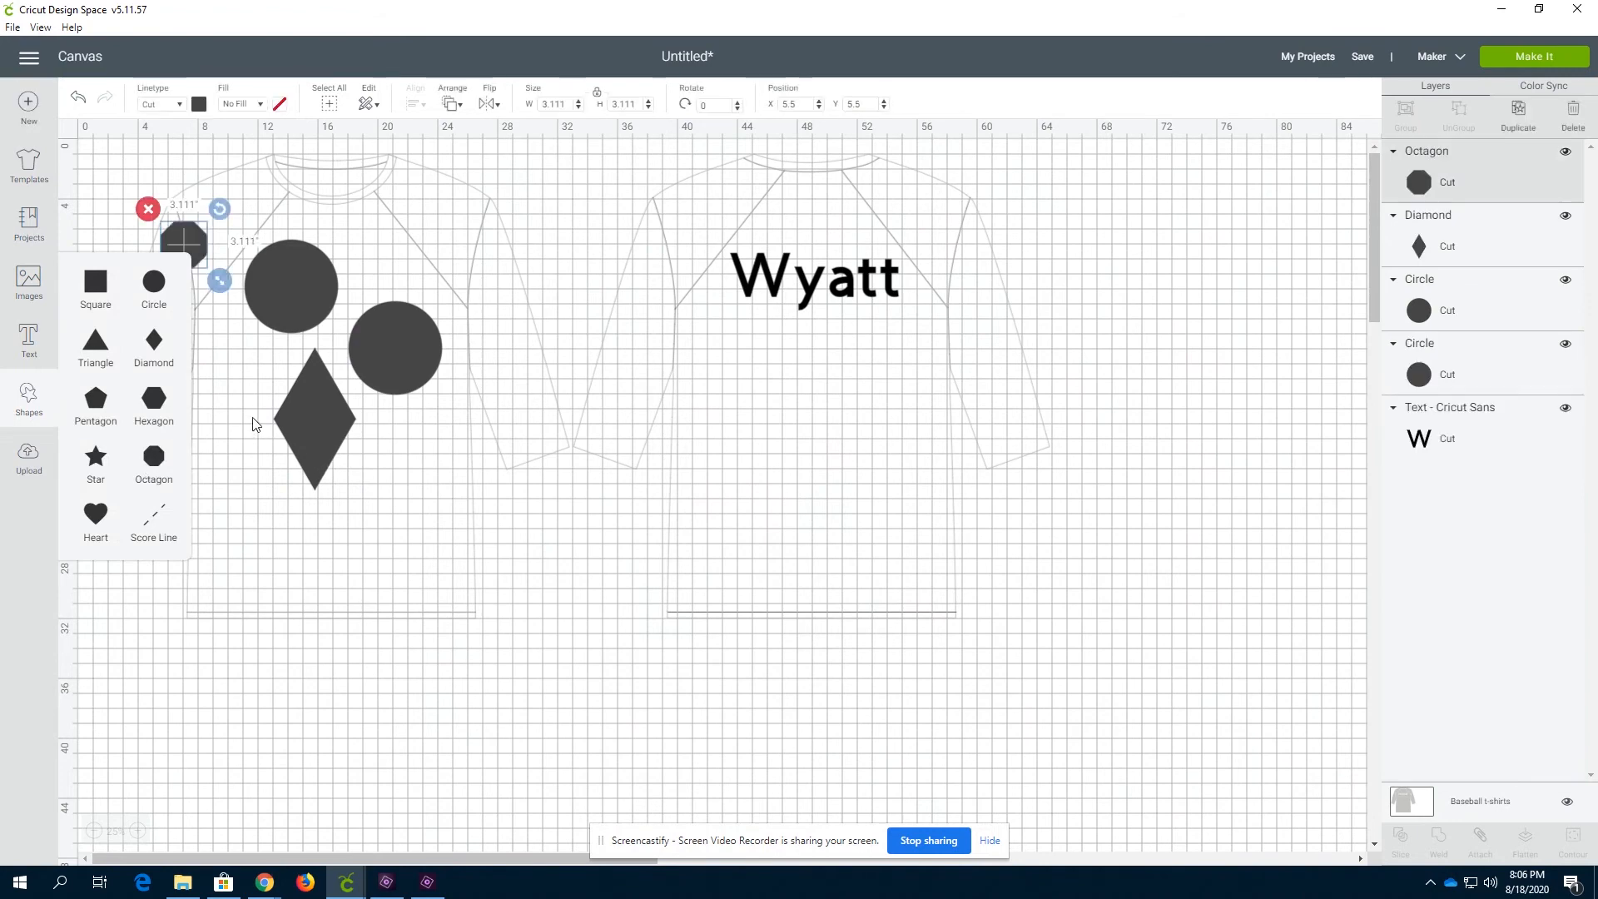
{"action": "left_click", "coordinate": [178, 240]}
{"action": "left_click_drag", "start_coordinate": [177, 241], "coordinate": [333, 619]}
{"action": "left_click_drag", "start_coordinate": [275, 559], "coordinate": [396, 478]}
{"action": "left_click", "coordinate": [464, 693]}
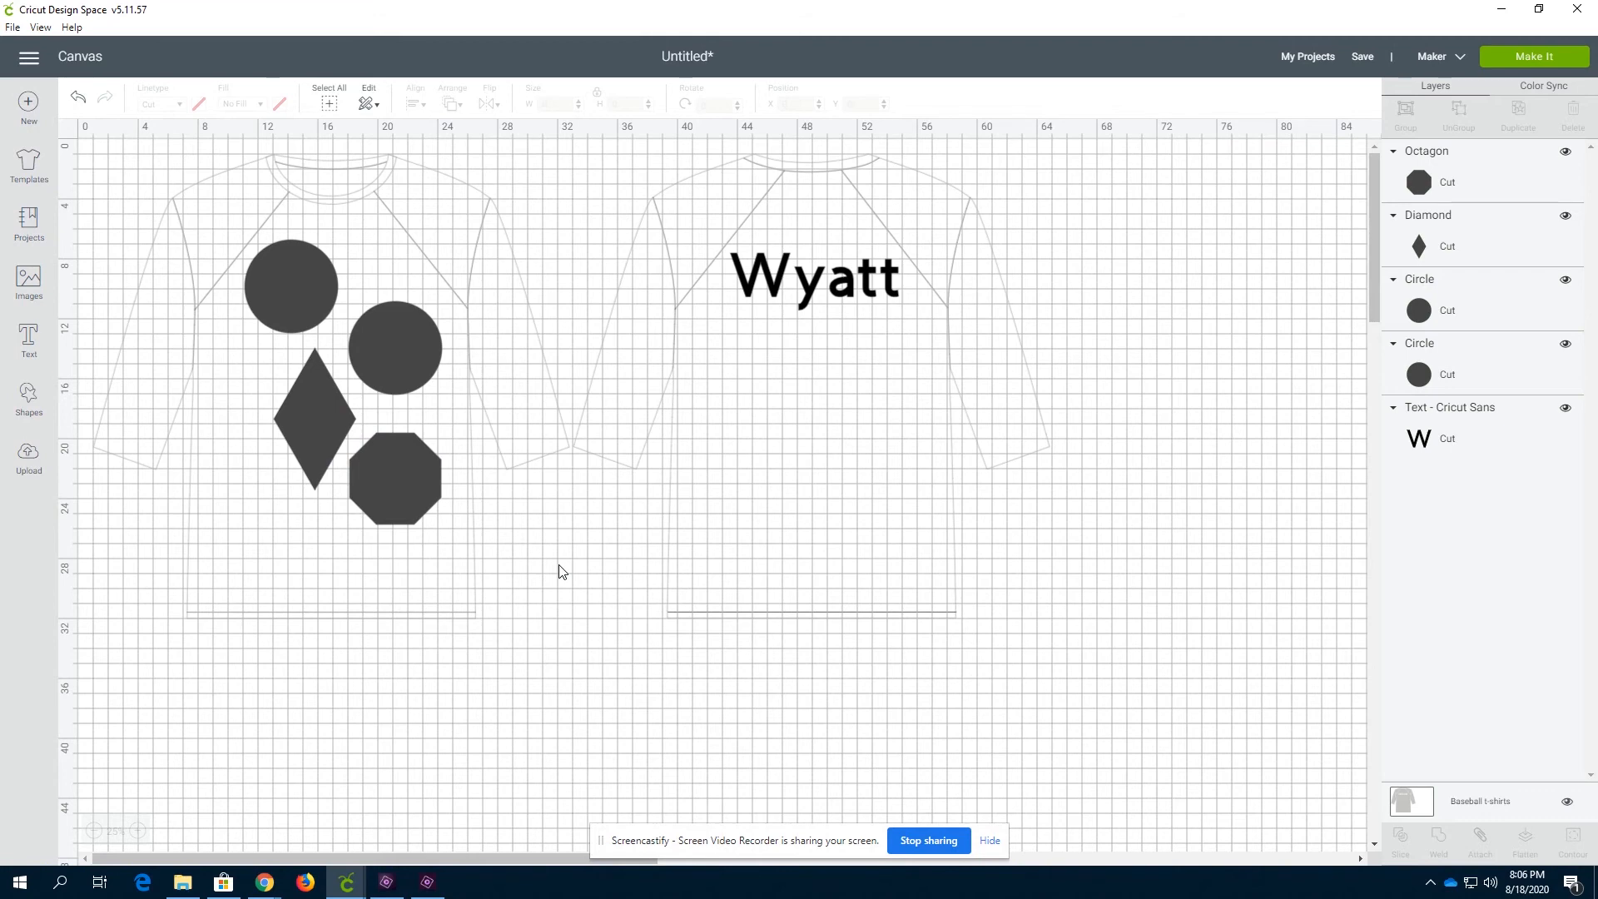
{"action": "left_click", "coordinate": [820, 288]}
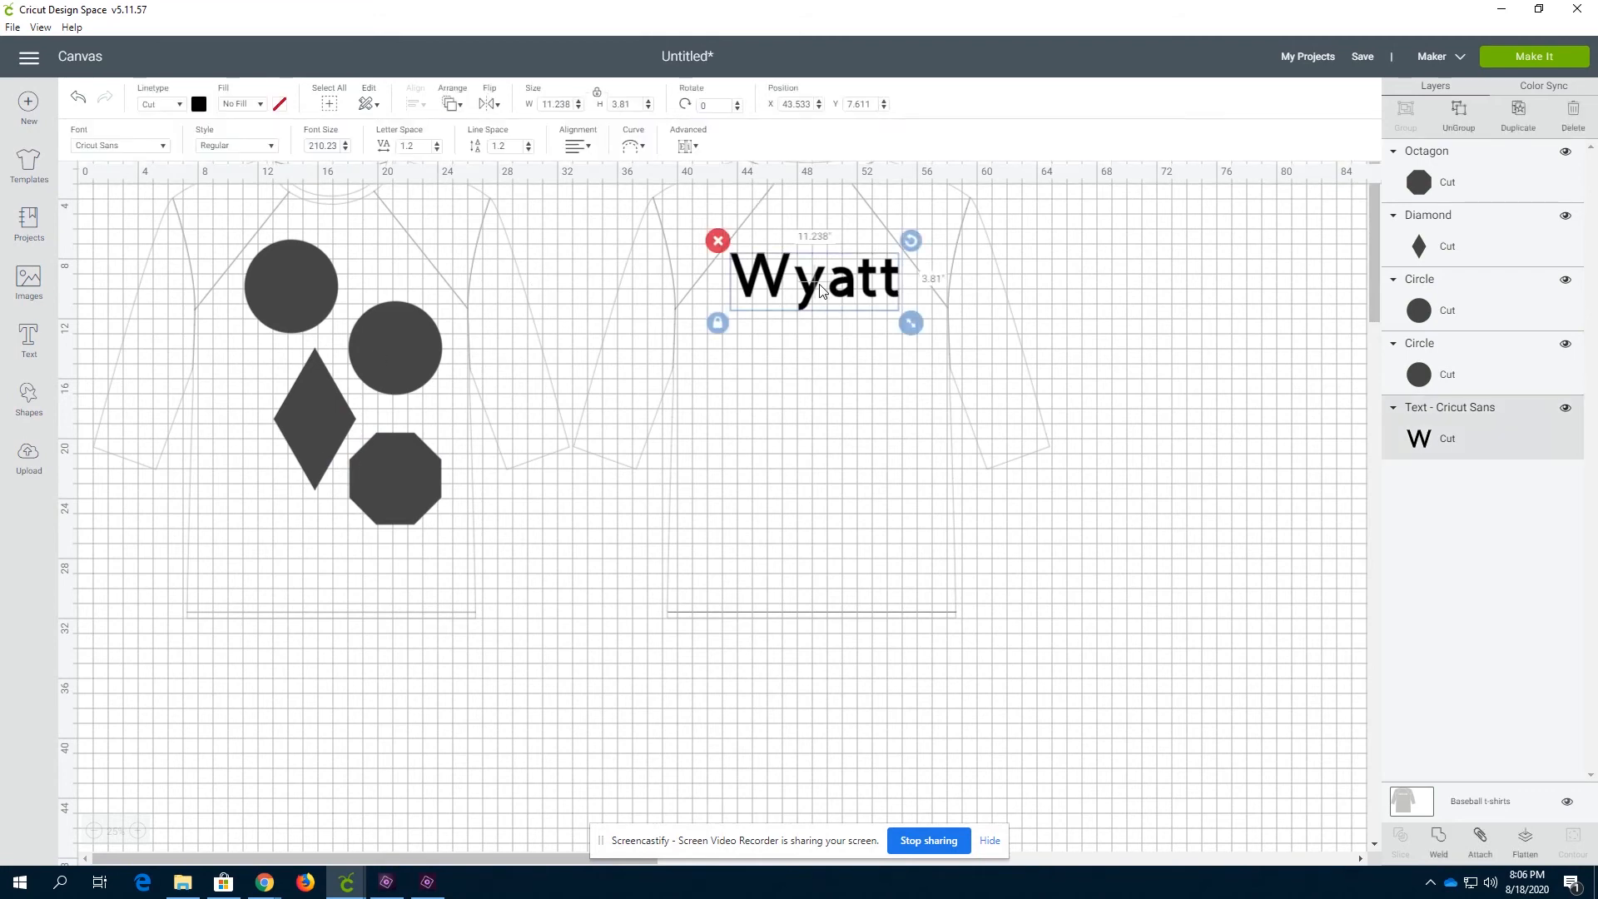
{"action": "left_click", "coordinate": [1153, 344]}
{"action": "left_click", "coordinate": [819, 291]}
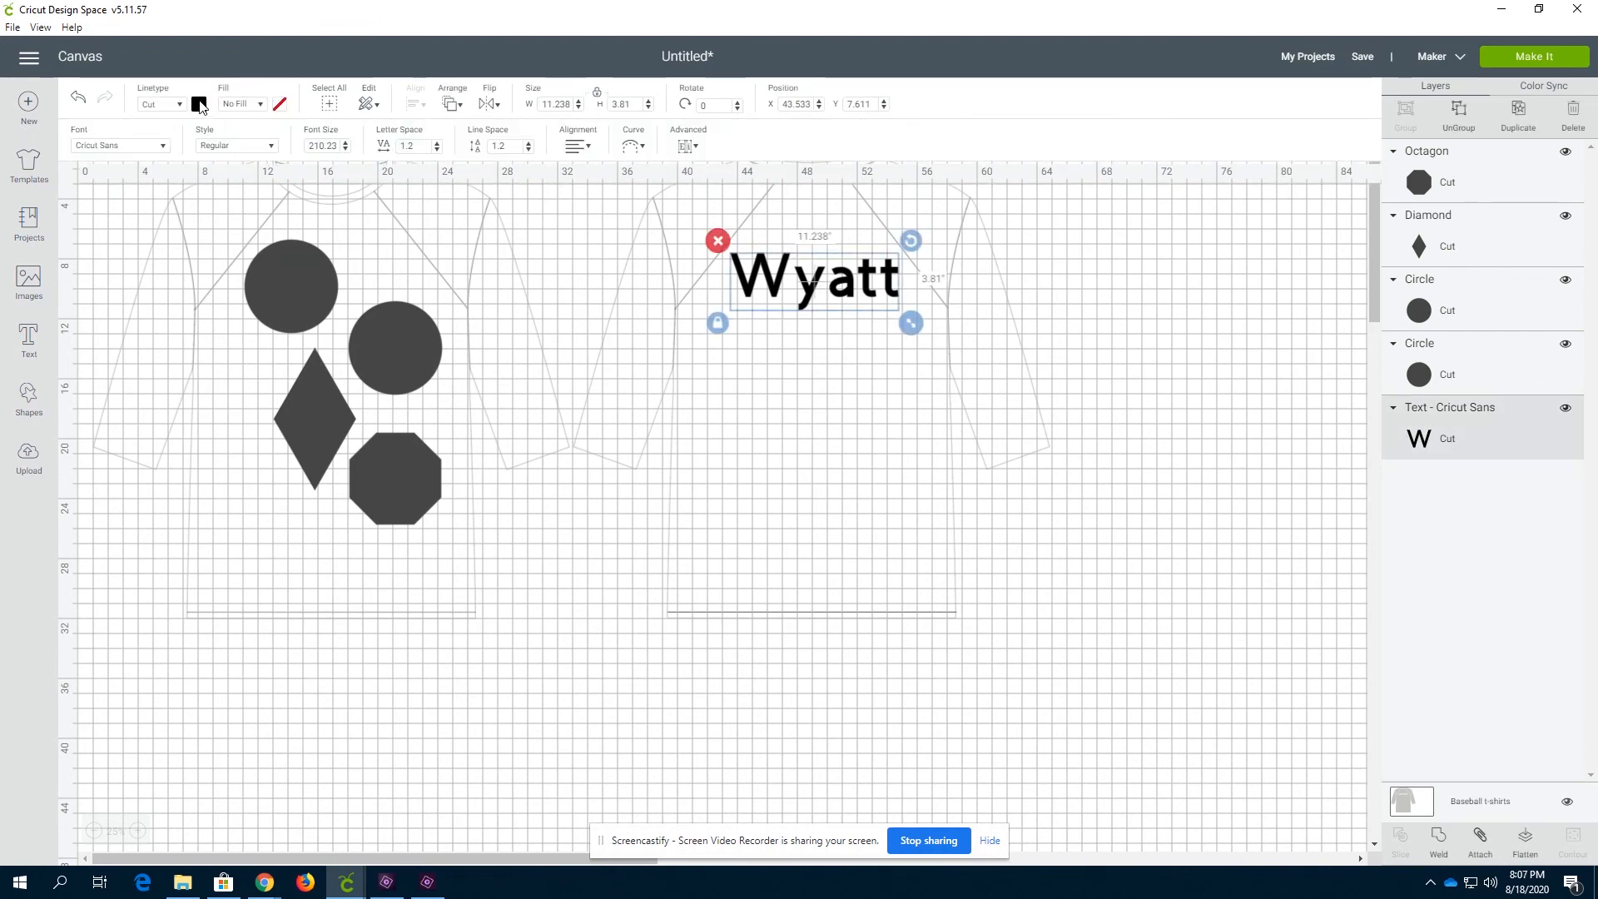
{"action": "left_click", "coordinate": [199, 104]}
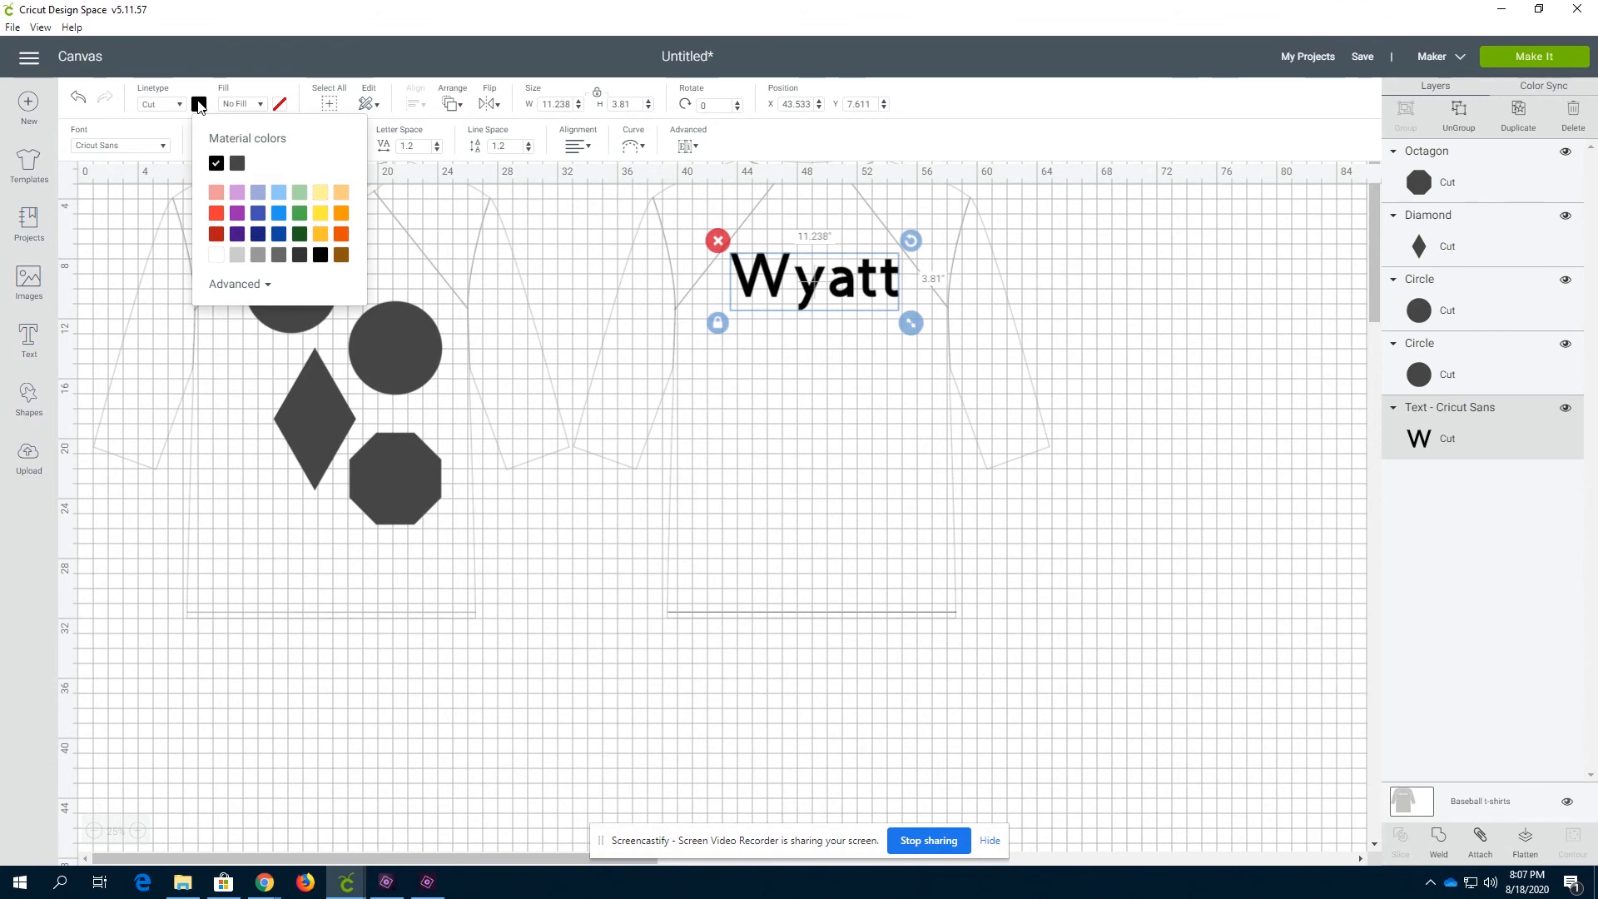
{"action": "left_click", "coordinate": [529, 251]}
Color the lower-right circle yellow
{"action": "left_click", "coordinate": [396, 357]}
{"action": "left_click", "coordinate": [199, 104]}
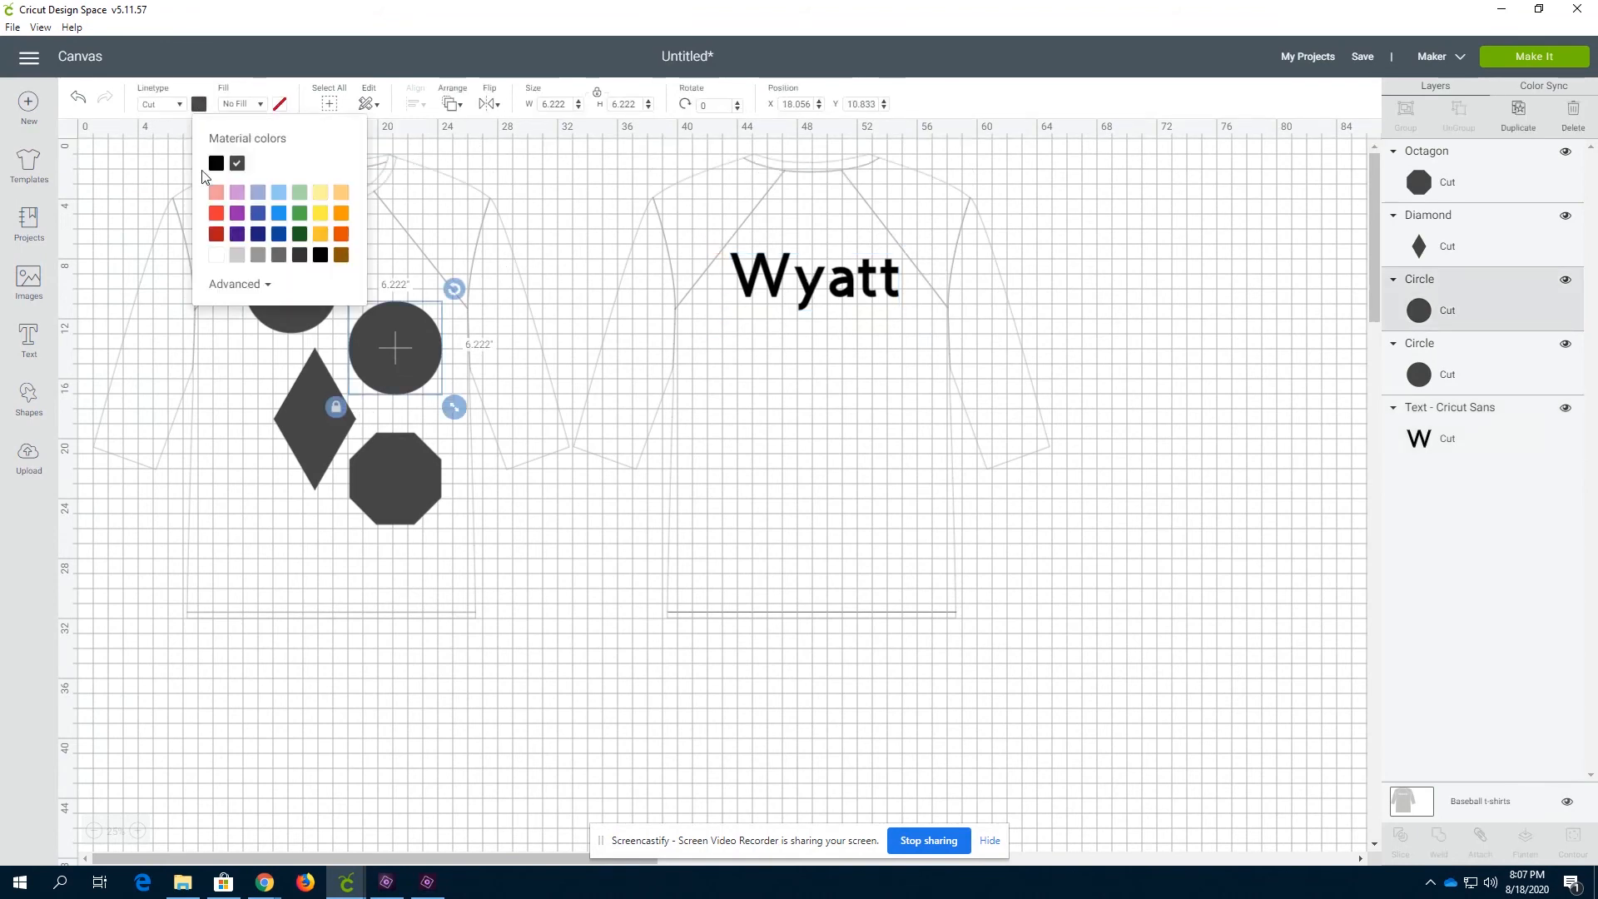
{"action": "left_click", "coordinate": [324, 236]}
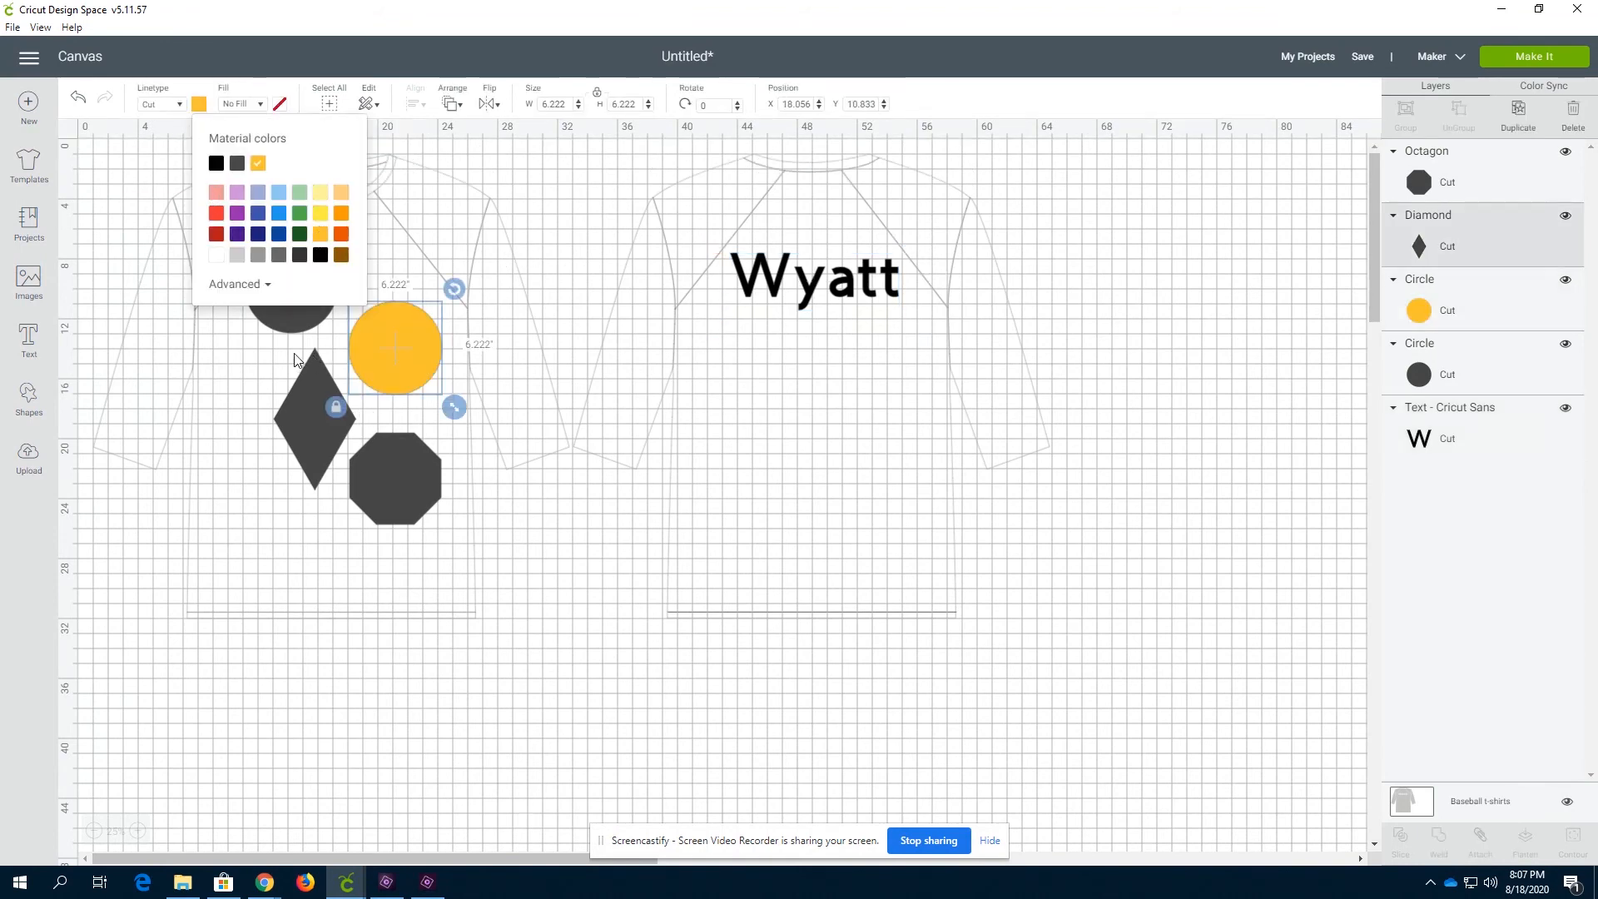
Color the upper circle on the shirt front gray
{"action": "left_click", "coordinate": [301, 306]}
{"action": "left_click", "coordinate": [199, 104]}
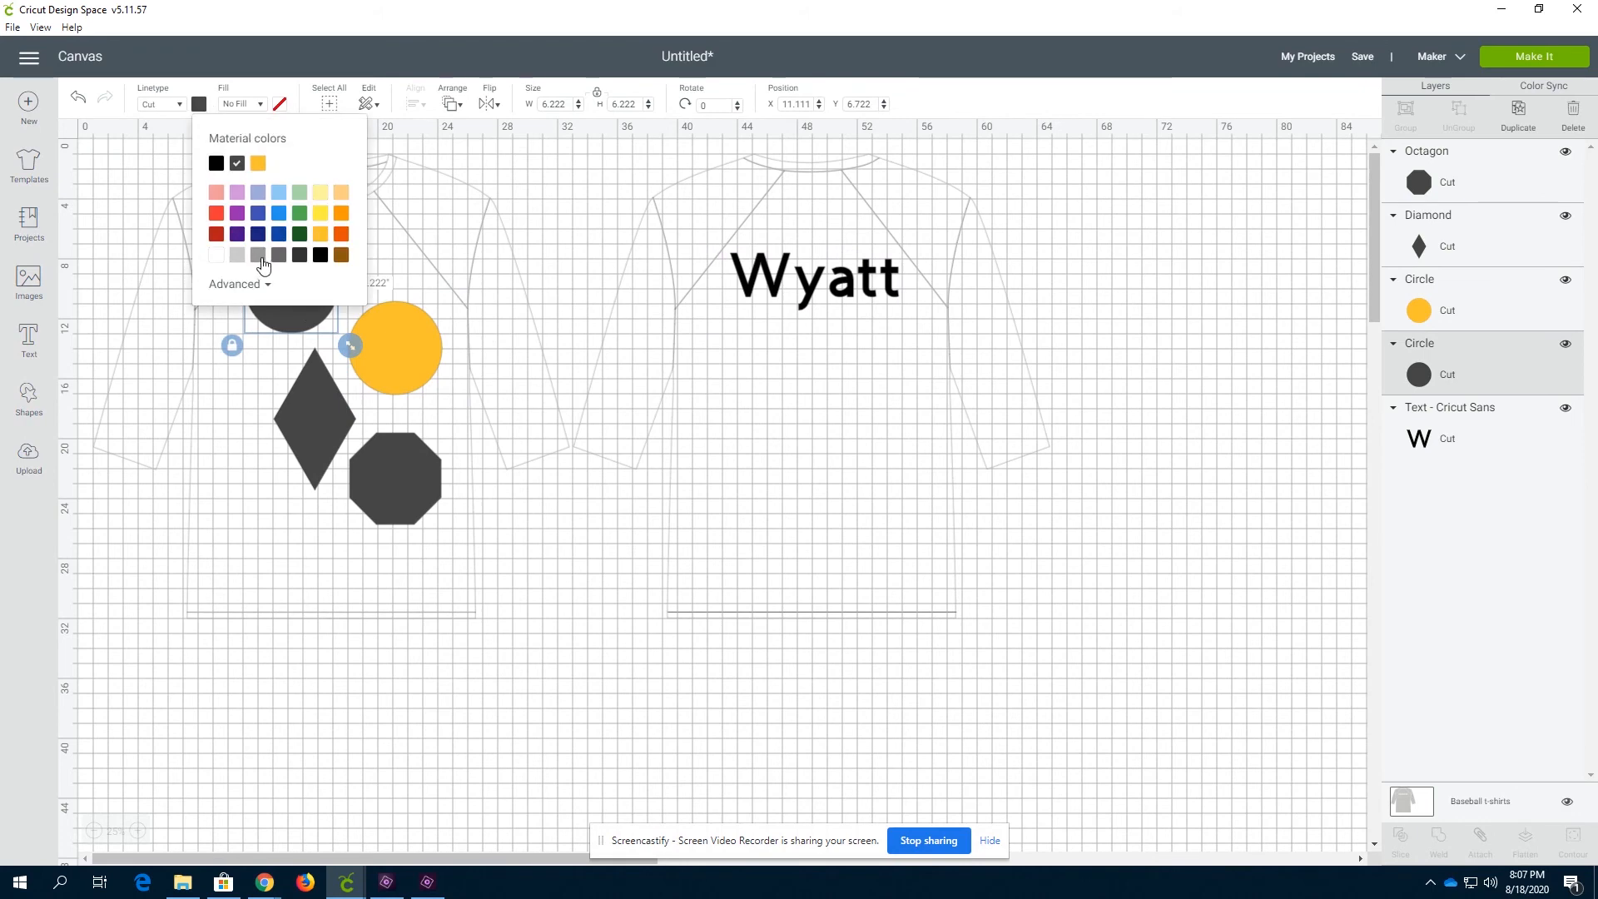
{"action": "left_click", "coordinate": [261, 256]}
Color the diamond orange
{"action": "left_click", "coordinate": [307, 423]}
{"action": "left_click", "coordinate": [201, 105]}
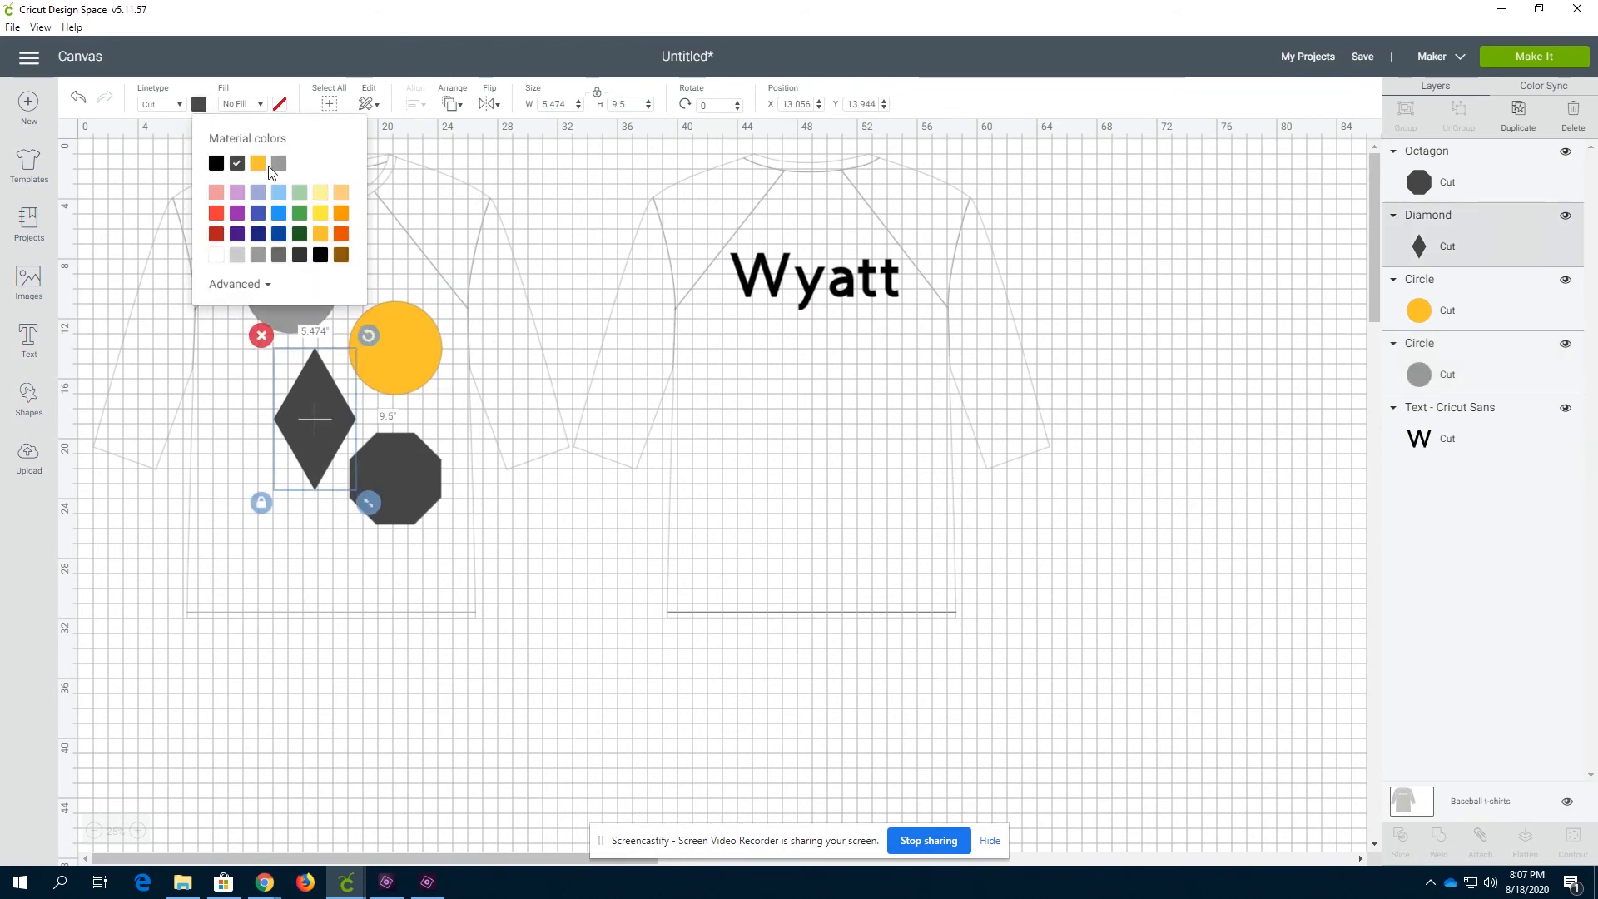
{"action": "left_click", "coordinate": [343, 236]}
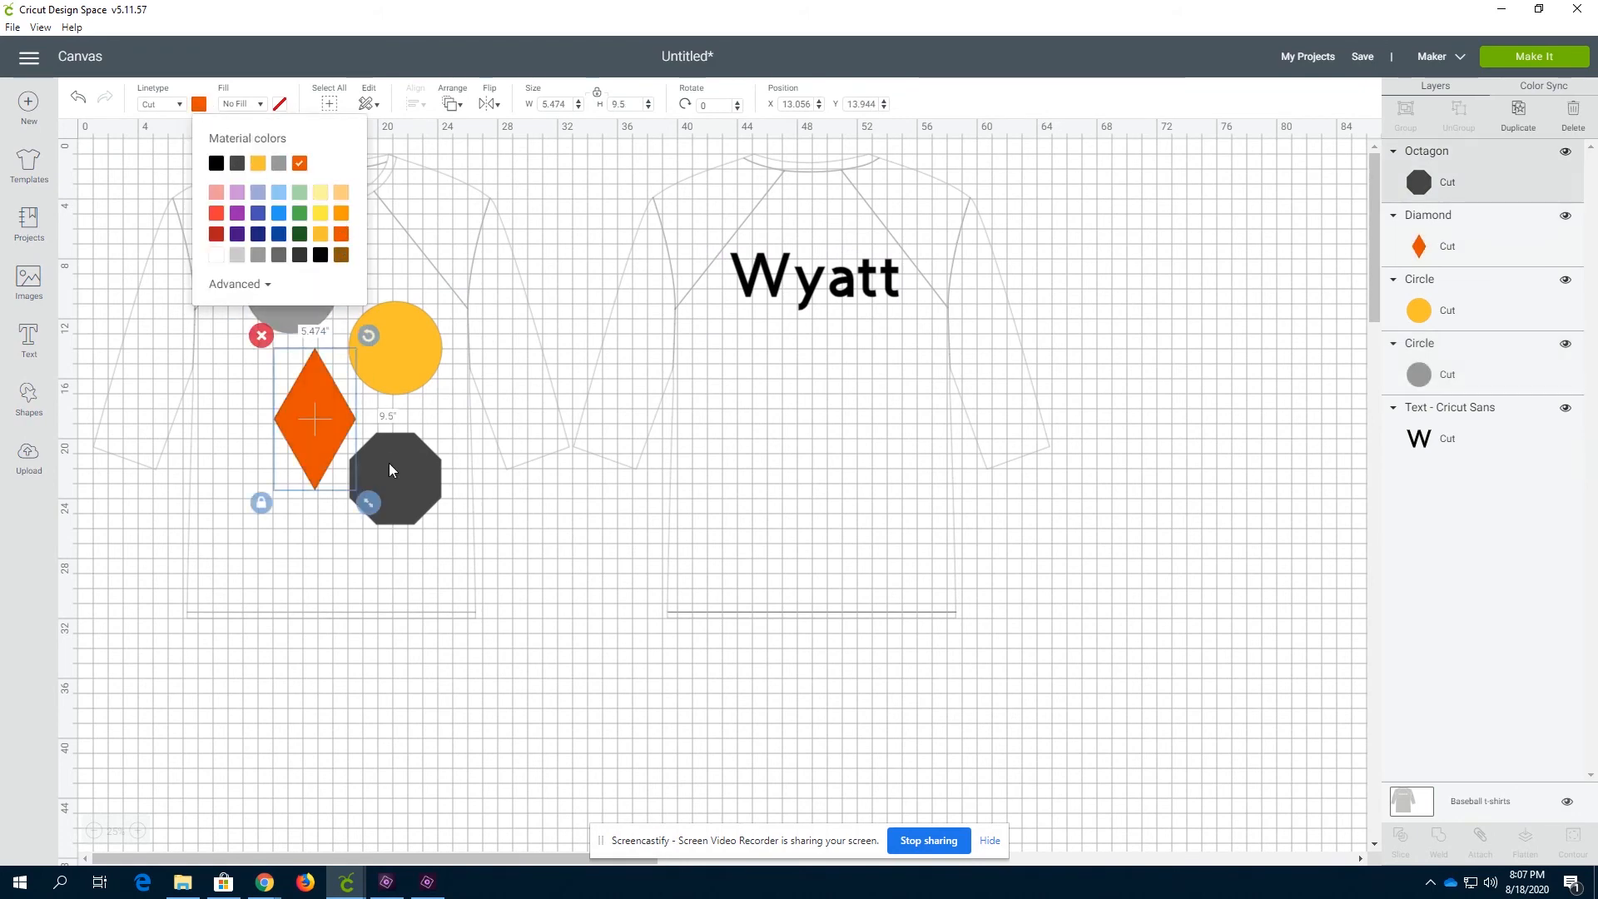
Color the octagon light pink
{"action": "left_click", "coordinate": [388, 463]}
{"action": "left_click", "coordinate": [199, 106]}
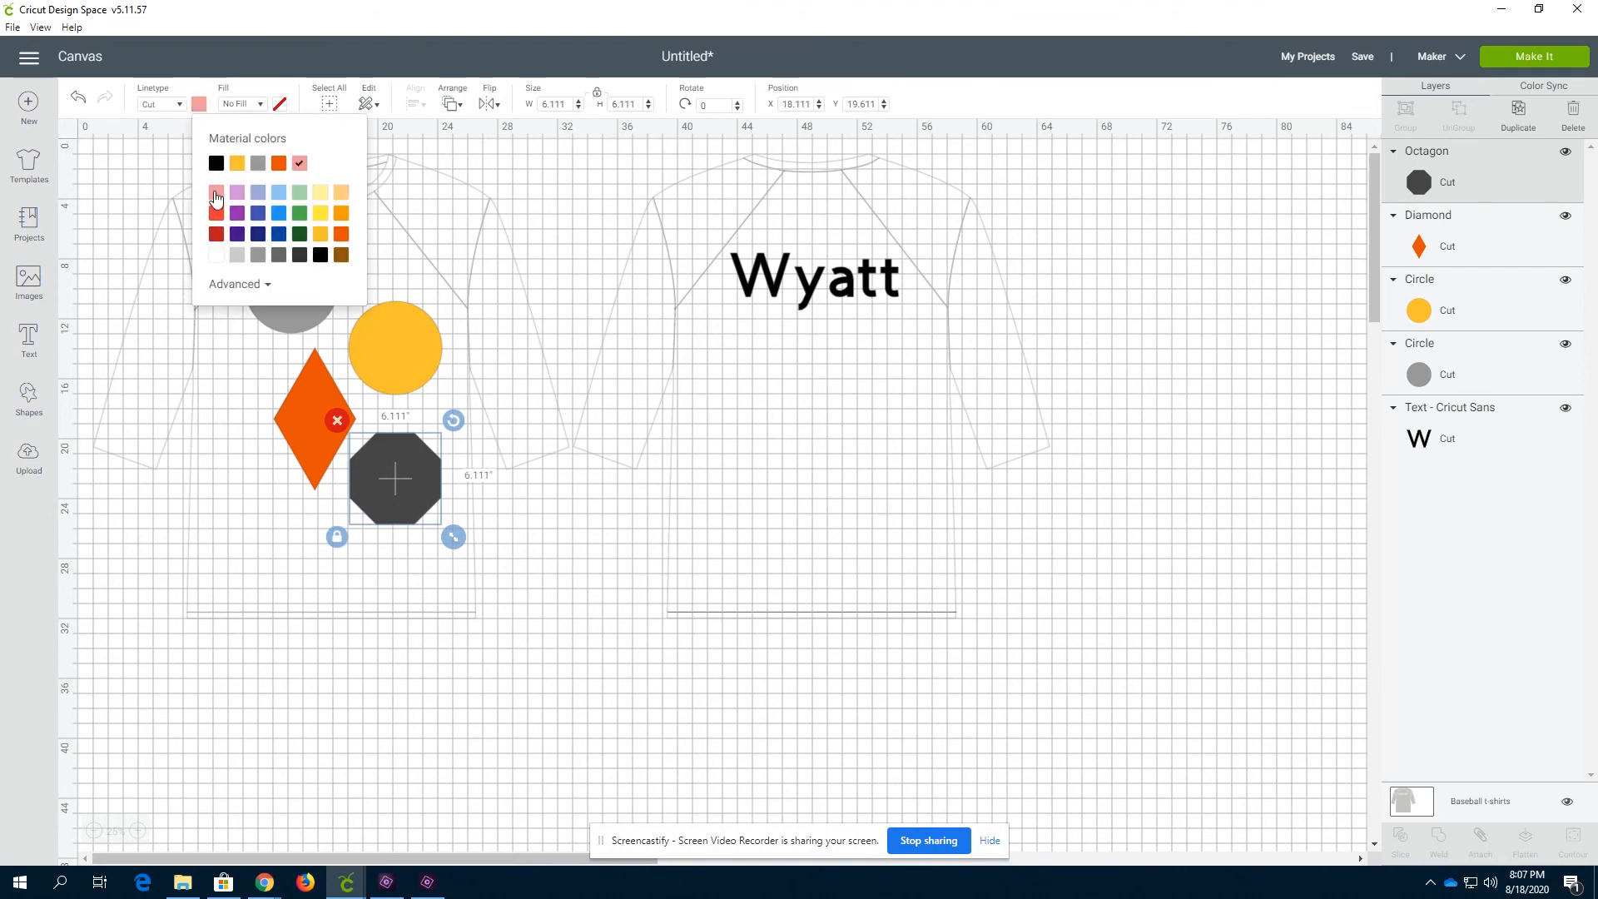
{"action": "left_click", "coordinate": [215, 195]}
{"action": "left_click", "coordinate": [533, 244]}
Send the design to Make It and review each of the color-sorted cut mats
{"action": "left_click", "coordinate": [1528, 58]}
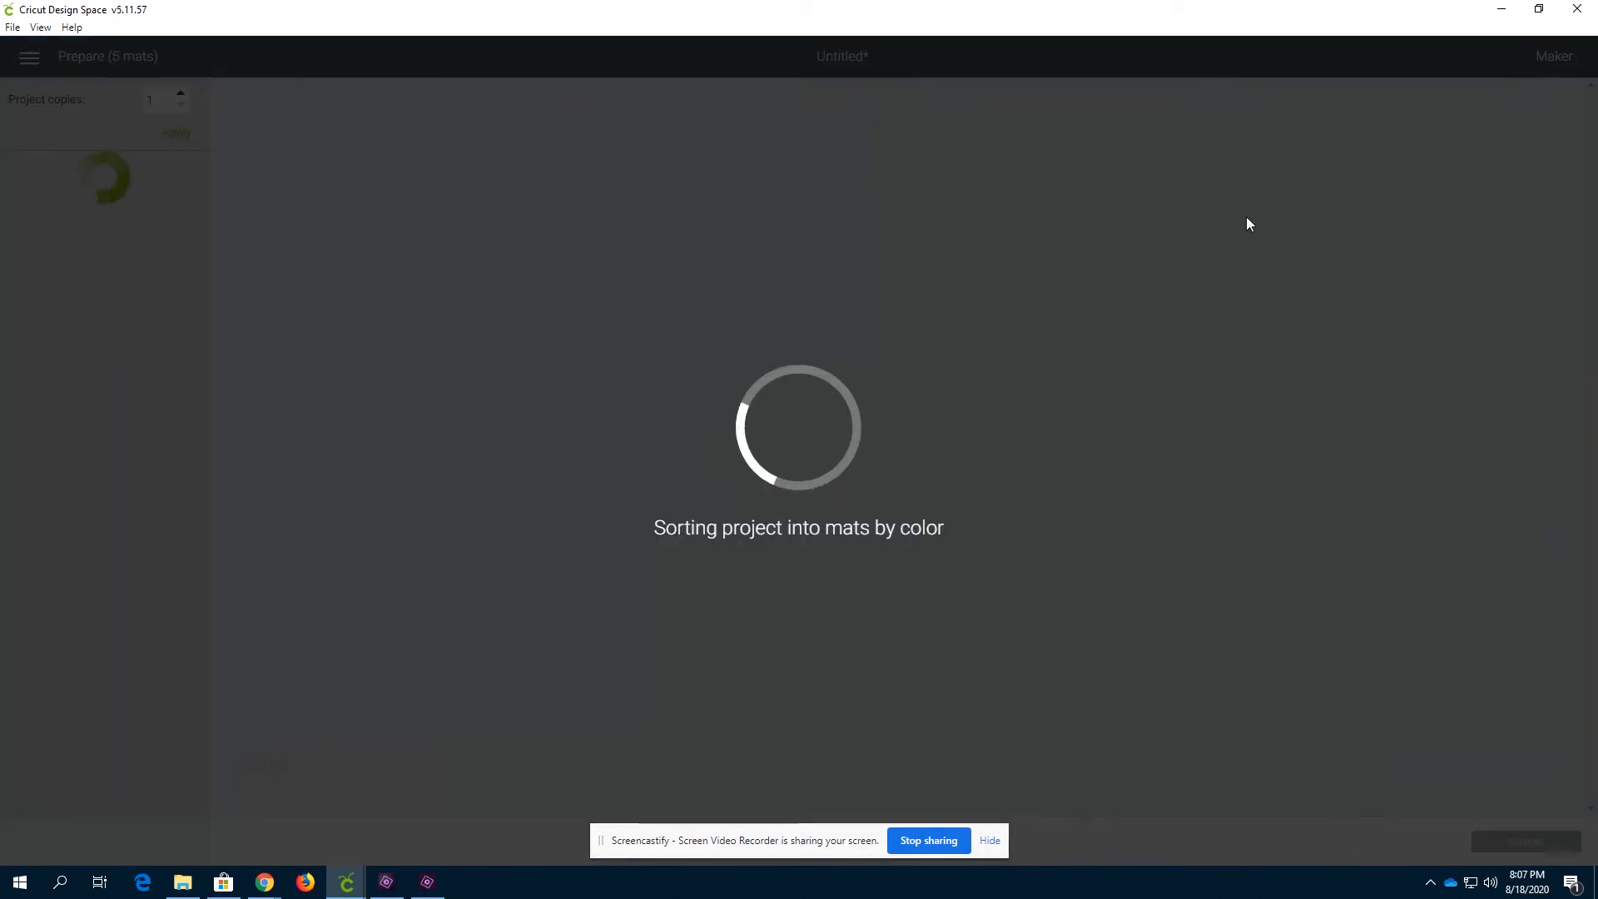
{"action": "scroll", "coordinate": [98, 428], "scroll_direction": "down", "scroll_amount": 1}
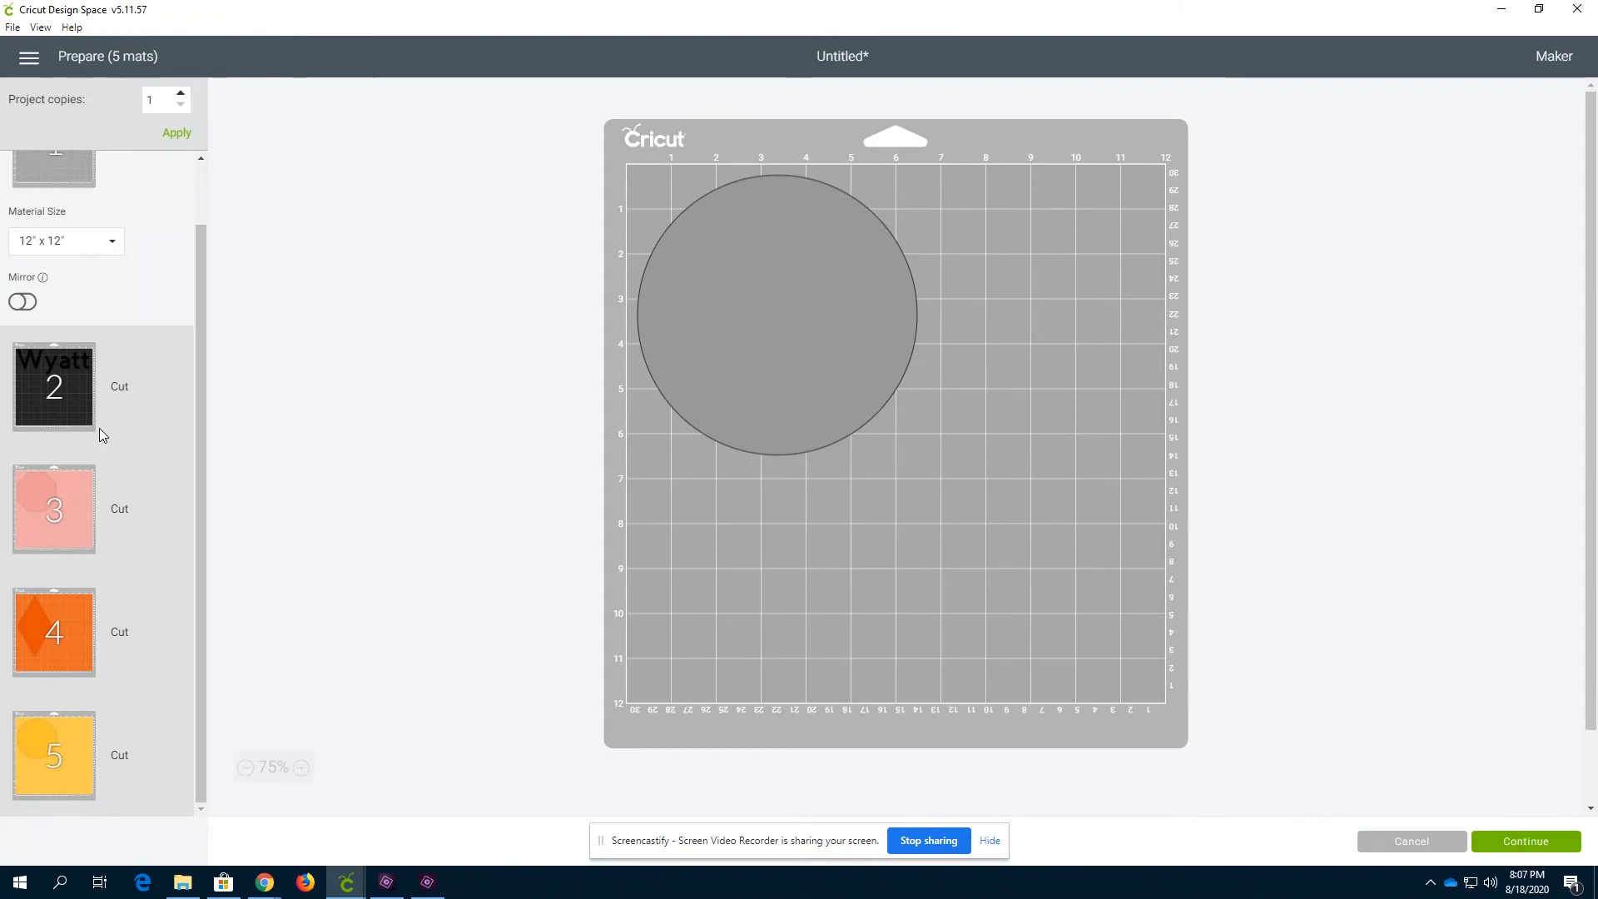
{"action": "left_click", "coordinate": [65, 423]}
{"action": "left_click", "coordinate": [42, 511]}
{"action": "left_click", "coordinate": [60, 635]}
{"action": "left_click", "coordinate": [72, 241]}
{"action": "left_click", "coordinate": [58, 666]}
{"action": "left_click", "coordinate": [60, 756]}
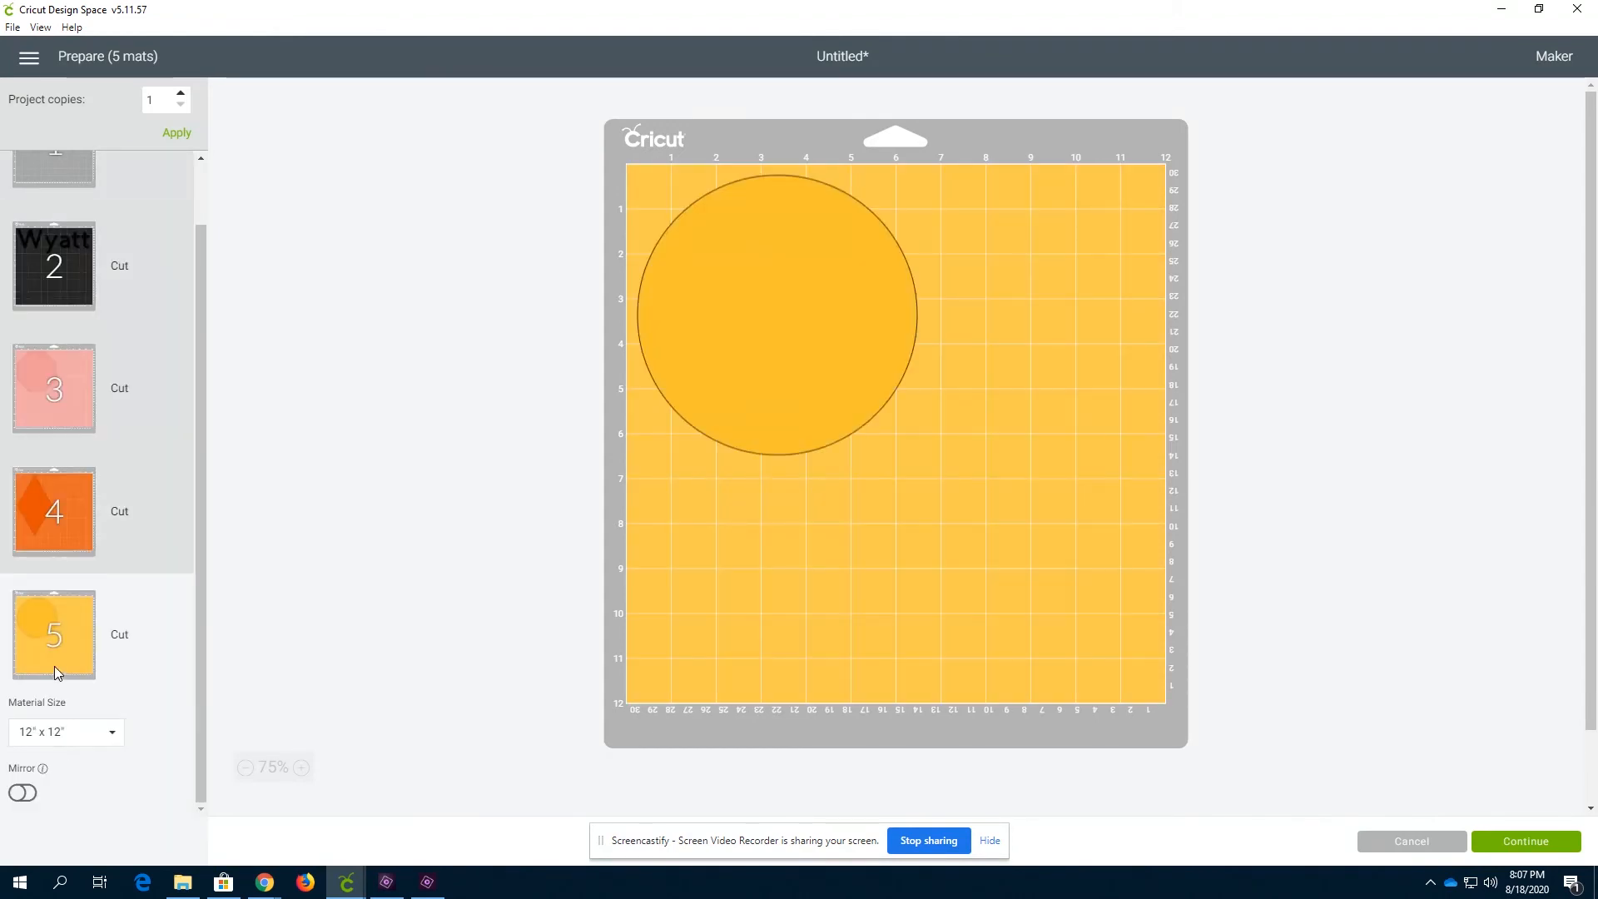
Examine the first mat's circle and the remaining mats in the preparation screen
{"action": "scroll", "coordinate": [53, 666], "scroll_direction": "up", "scroll_amount": 1}
{"action": "left_click", "coordinate": [63, 226]}
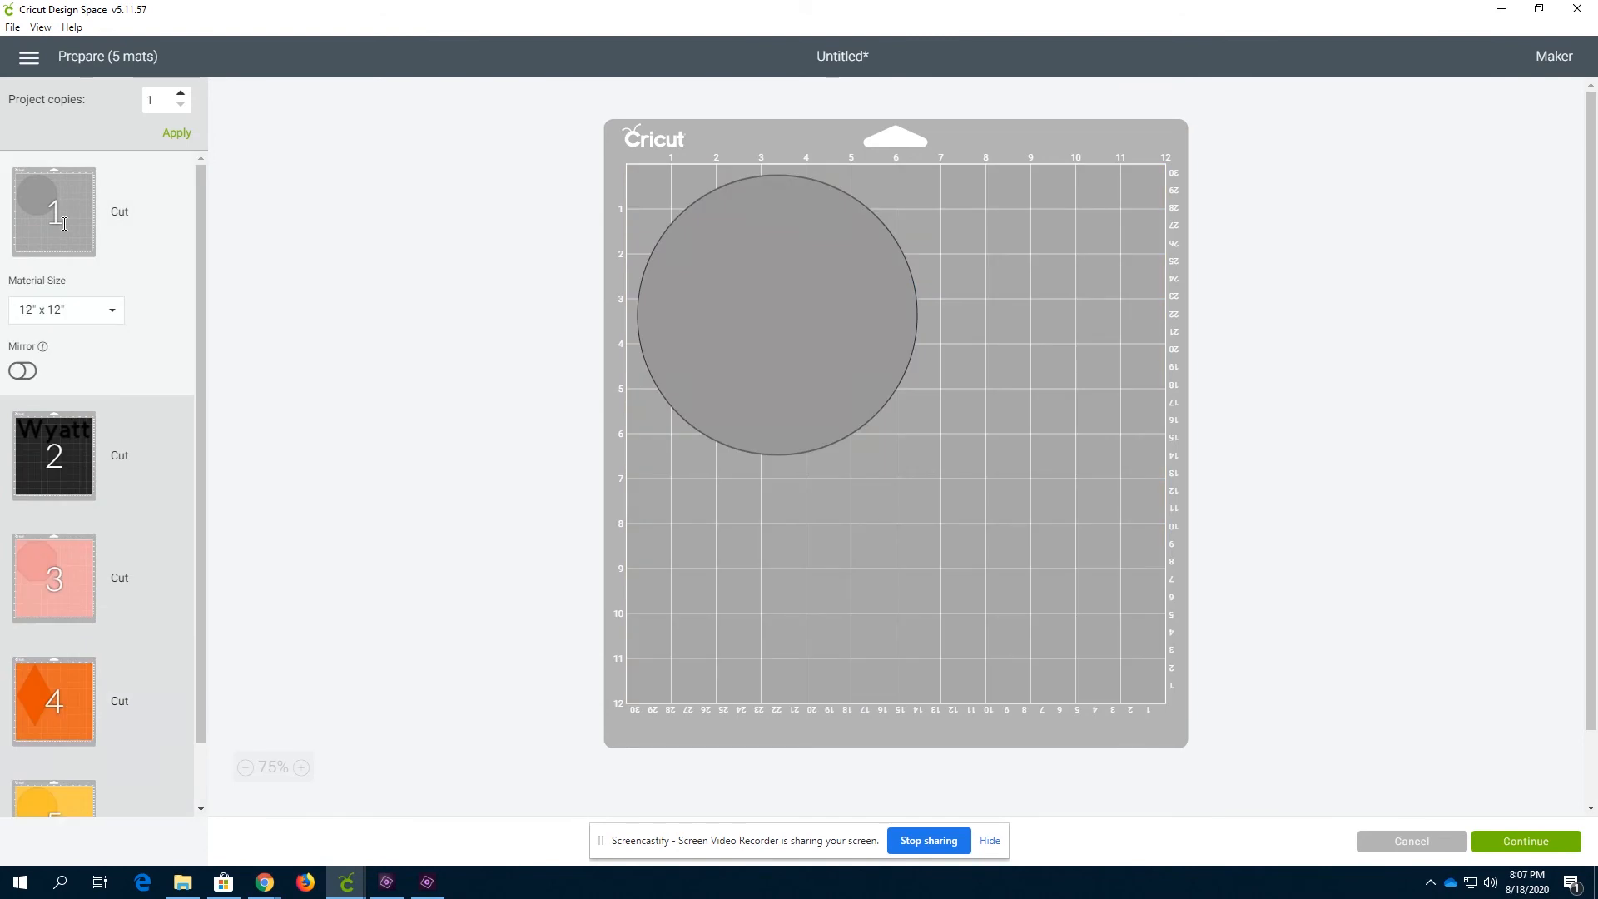
{"action": "left_click", "coordinate": [716, 292]}
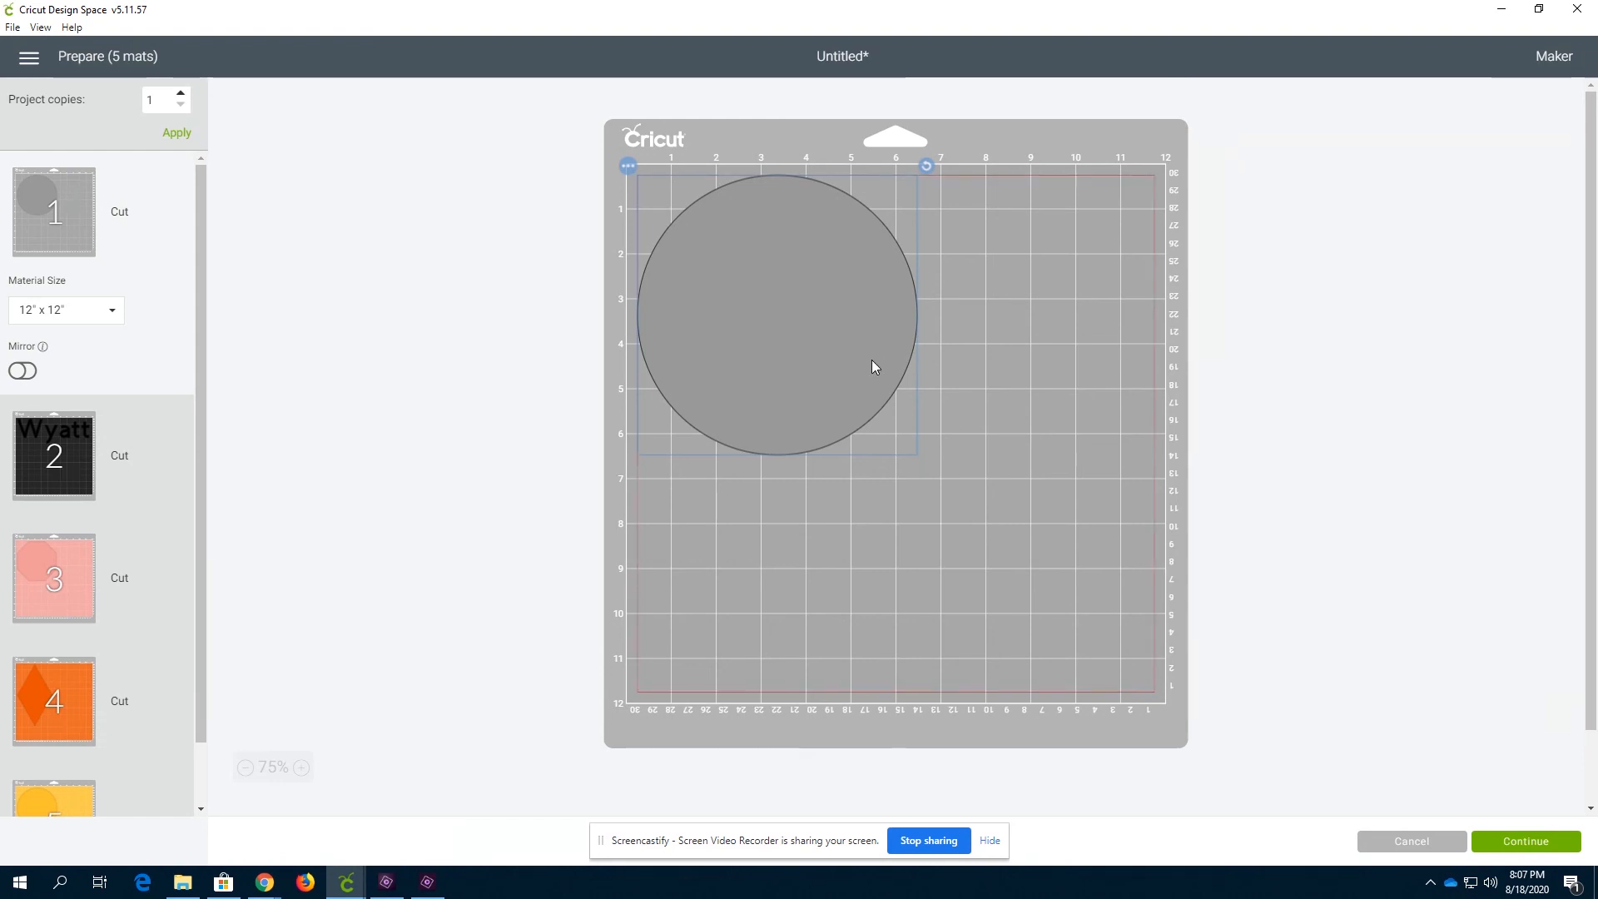
{"action": "scroll", "coordinate": [60, 608], "scroll_direction": "down", "scroll_amount": 2}
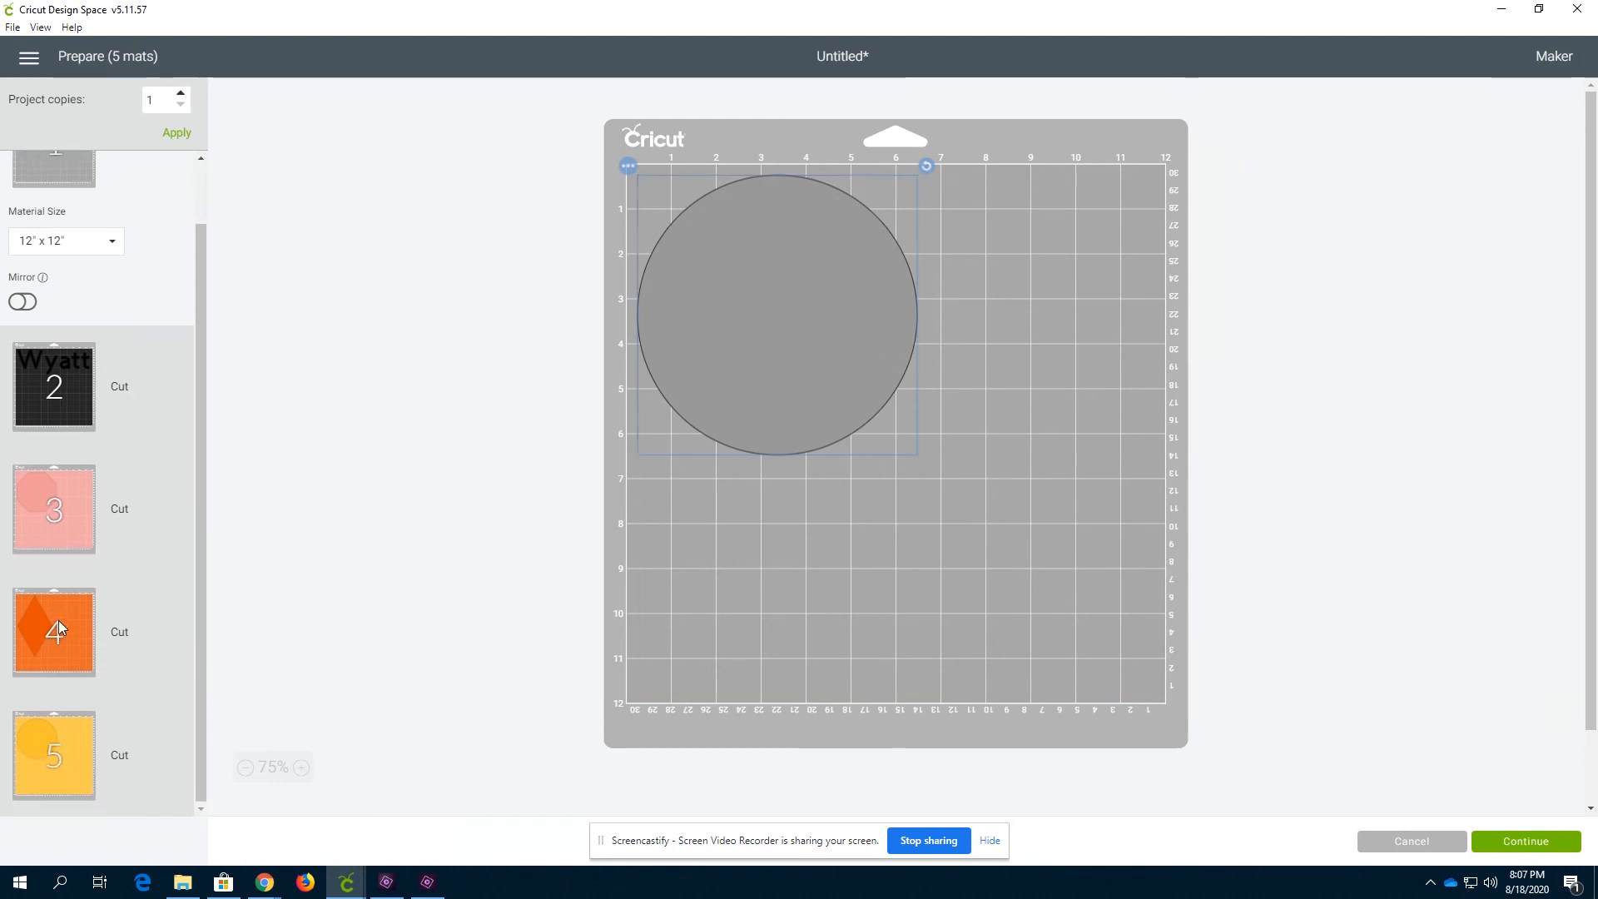
{"action": "left_click", "coordinate": [38, 757]}
{"action": "scroll", "coordinate": [73, 277], "scroll_direction": "up", "scroll_amount": 2}
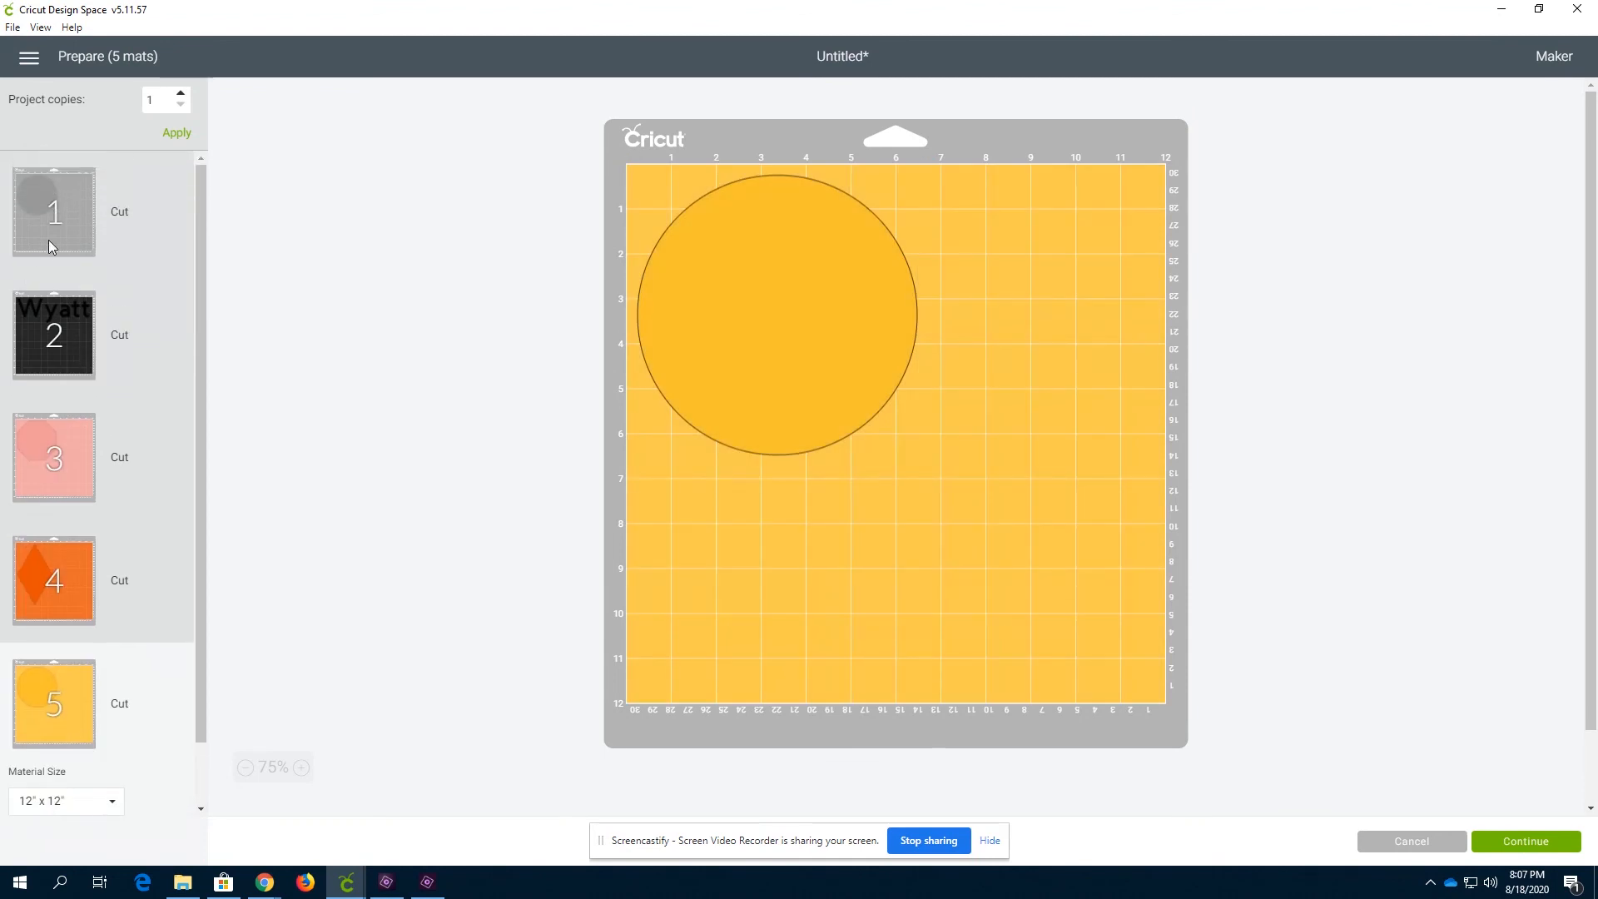
{"action": "left_click", "coordinate": [58, 230]}
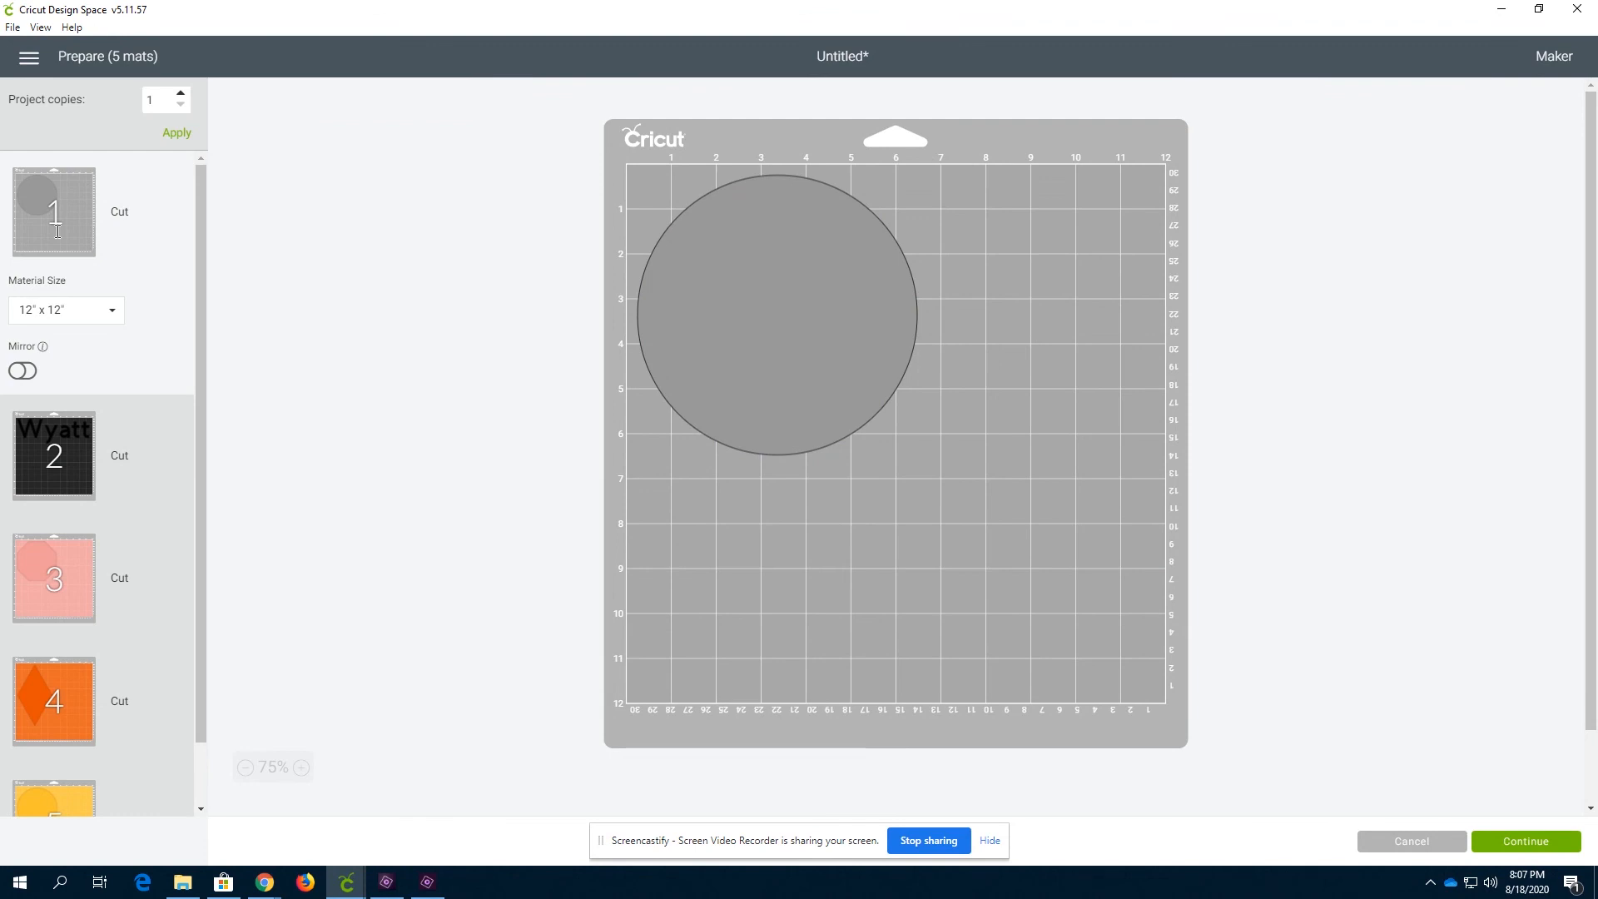
{"action": "scroll", "coordinate": [106, 436], "scroll_direction": "down", "scroll_amount": 2}
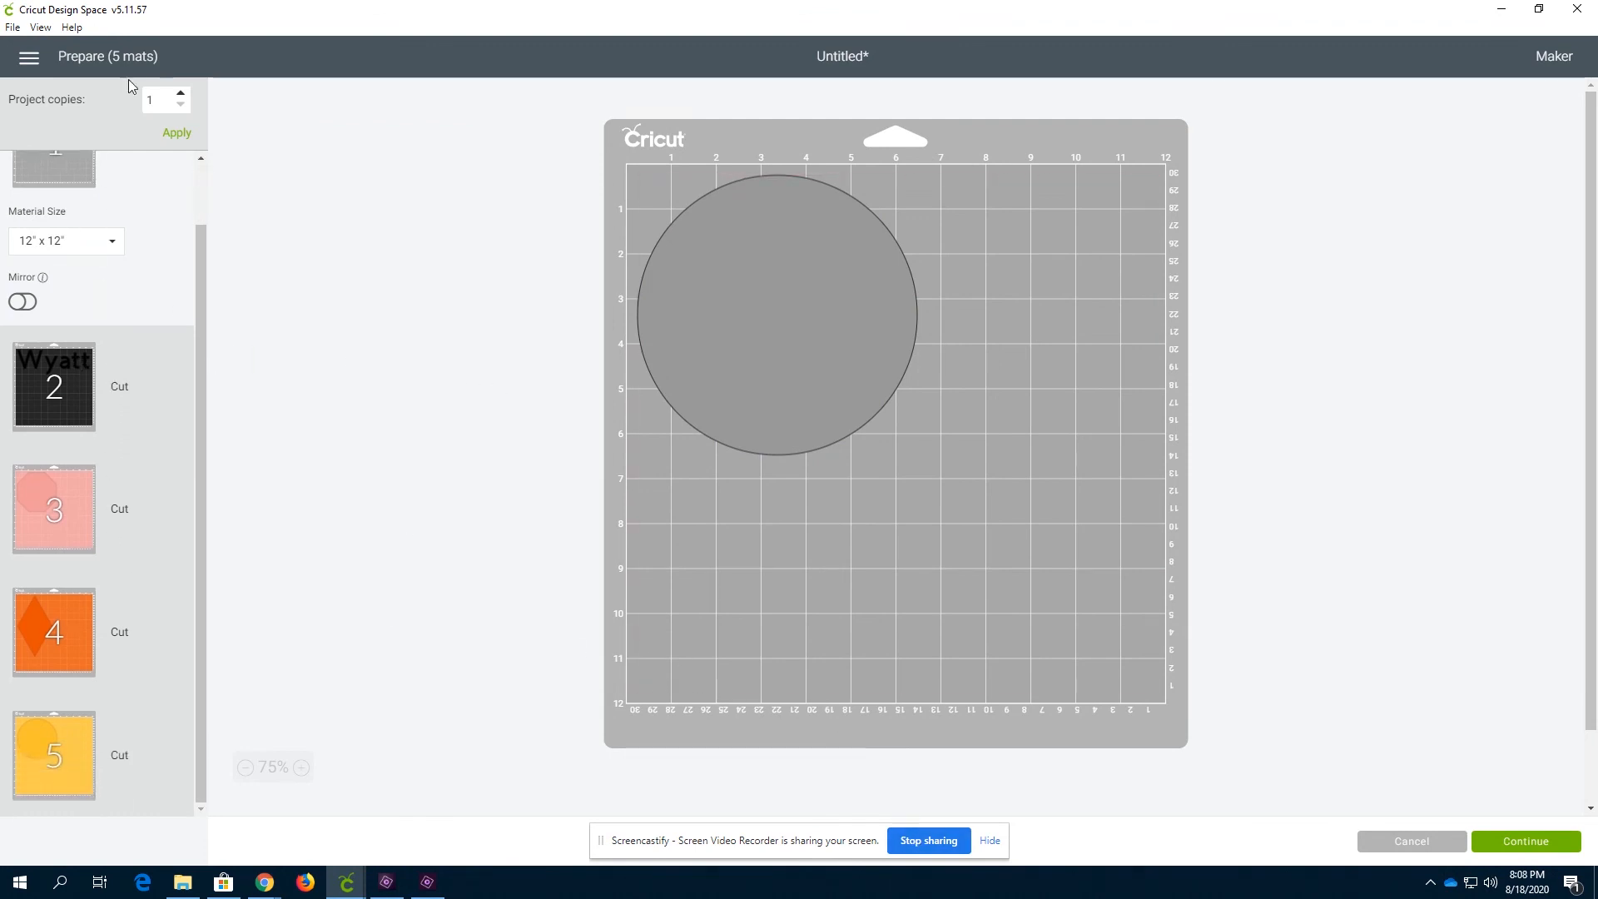
Return to the Home screen through the main menu
{"action": "left_click", "coordinate": [29, 56]}
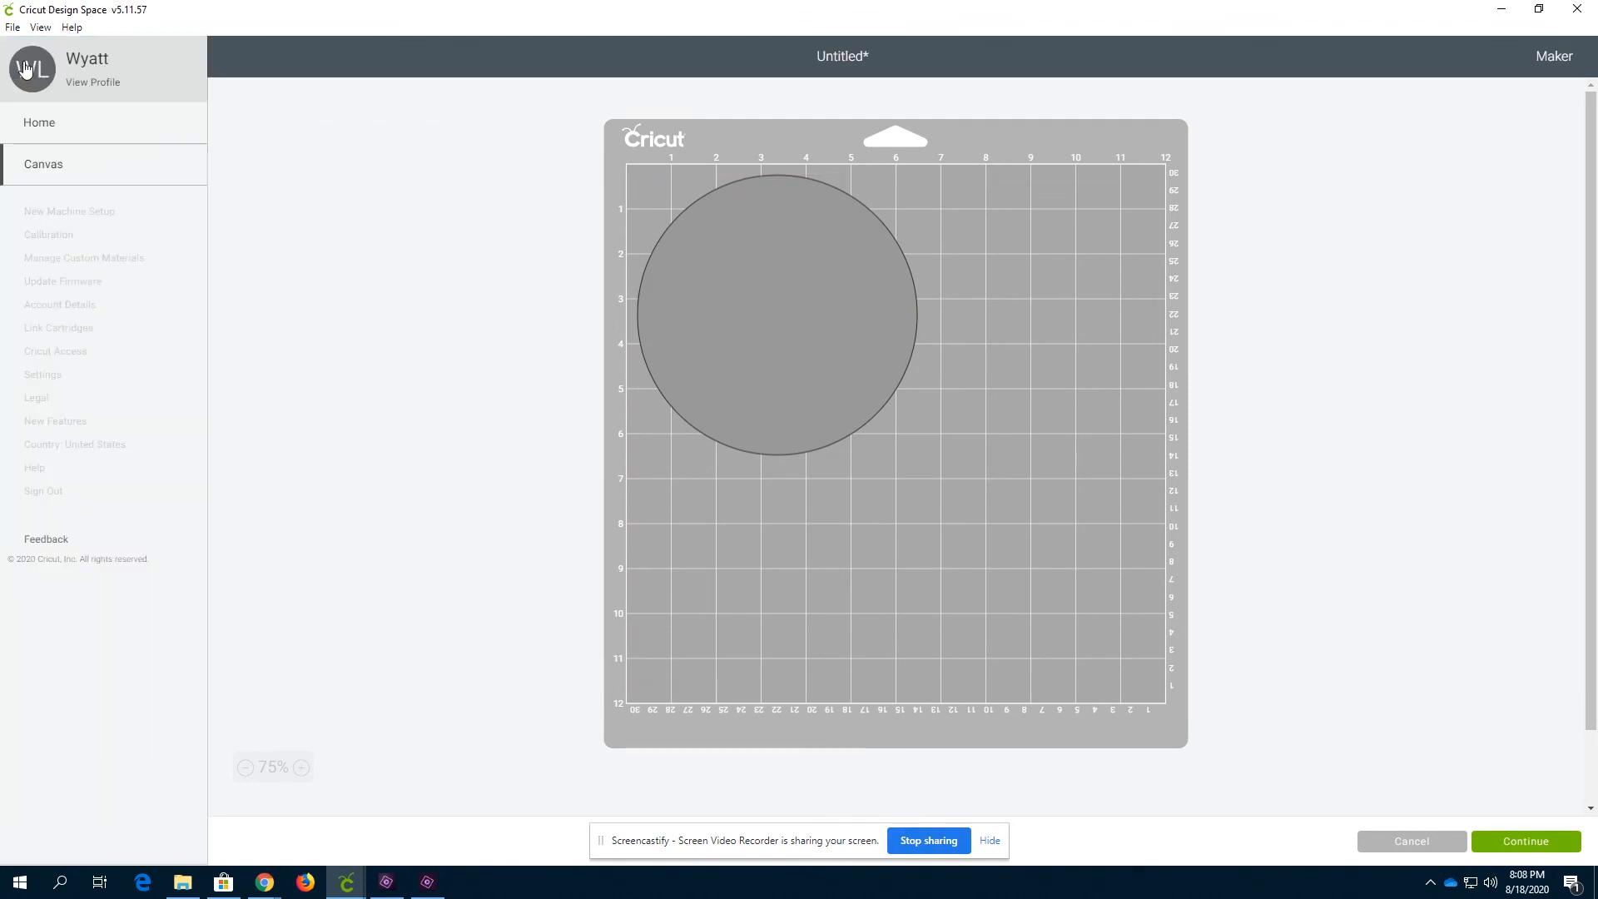
{"action": "left_click", "coordinate": [39, 132]}
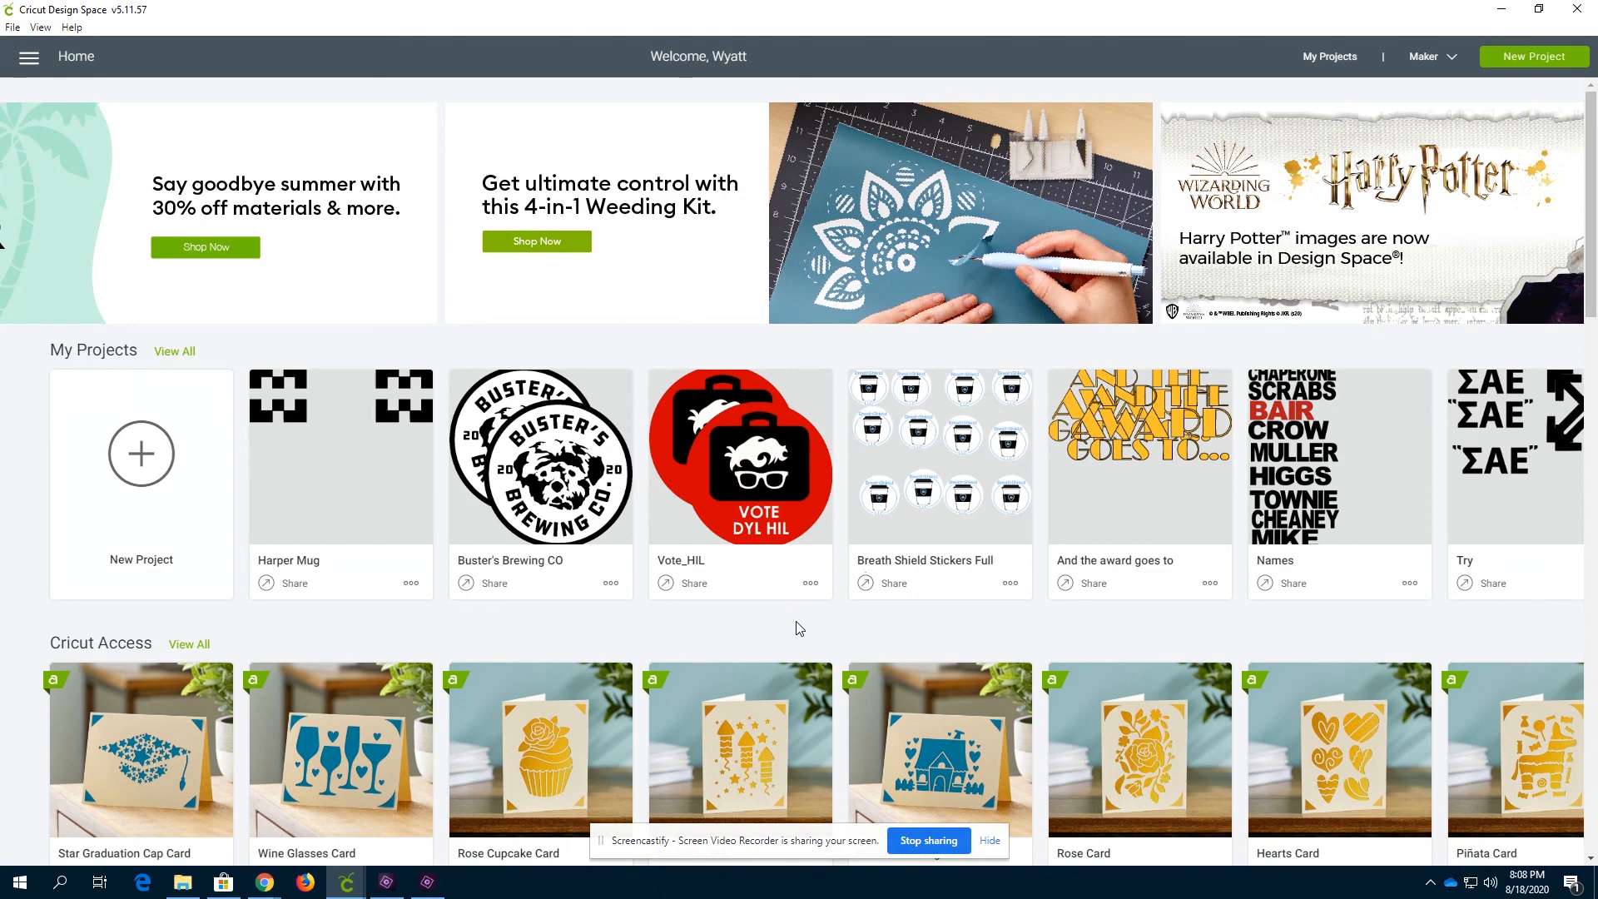
{"action": "scroll", "coordinate": [847, 609], "scroll_direction": "down", "scroll_amount": 4}
{"action": "scroll", "coordinate": [850, 613], "scroll_direction": "up", "scroll_amount": 4}
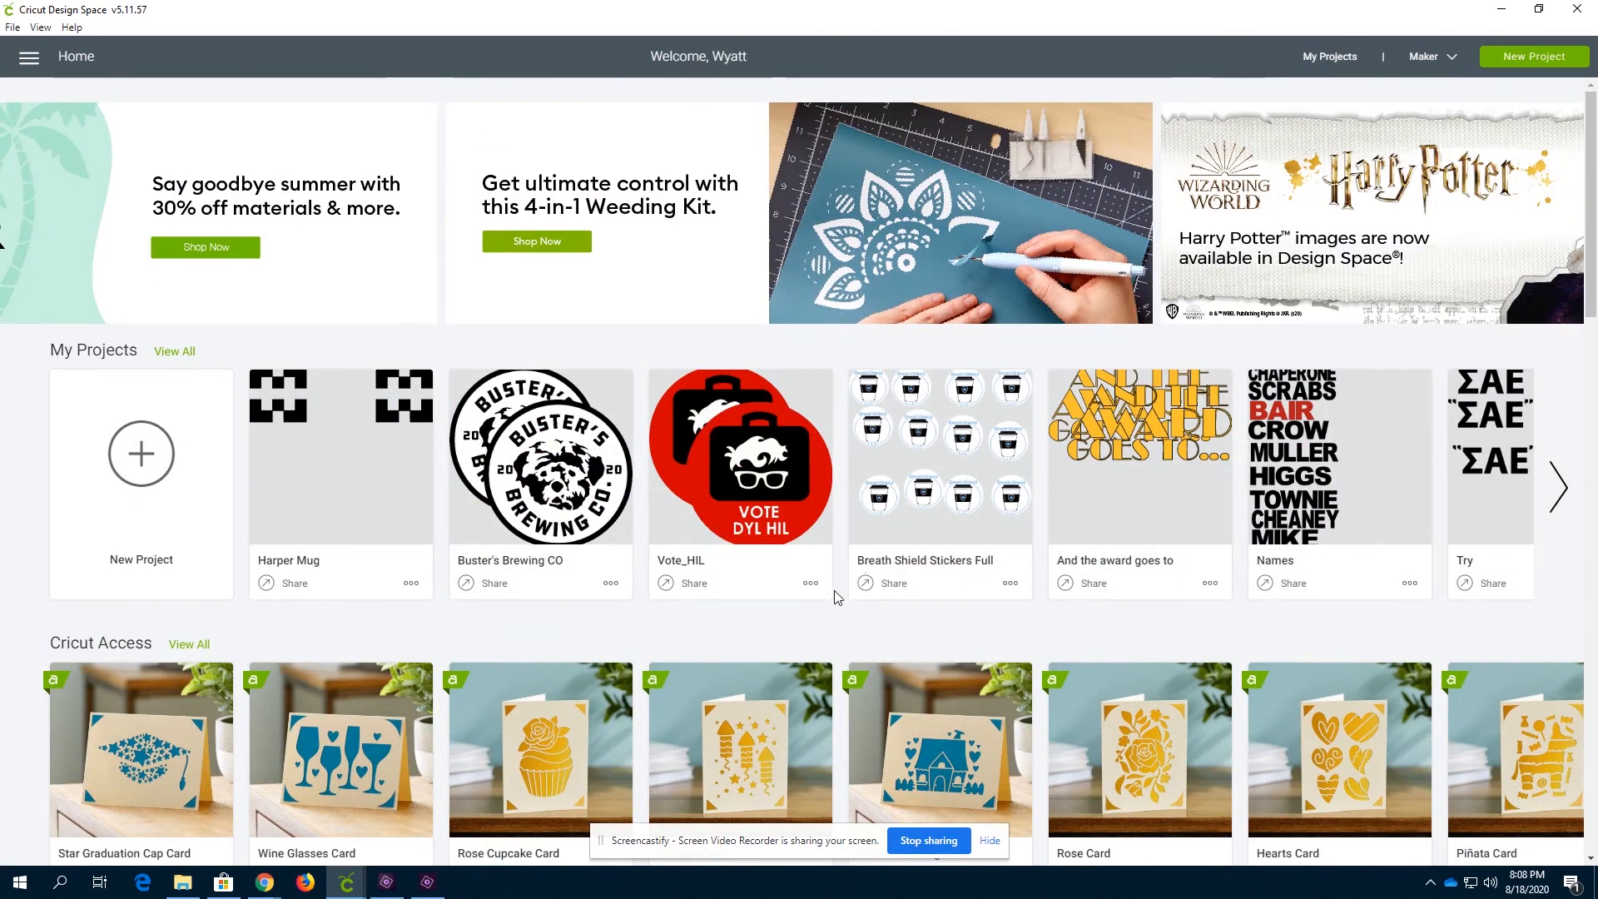